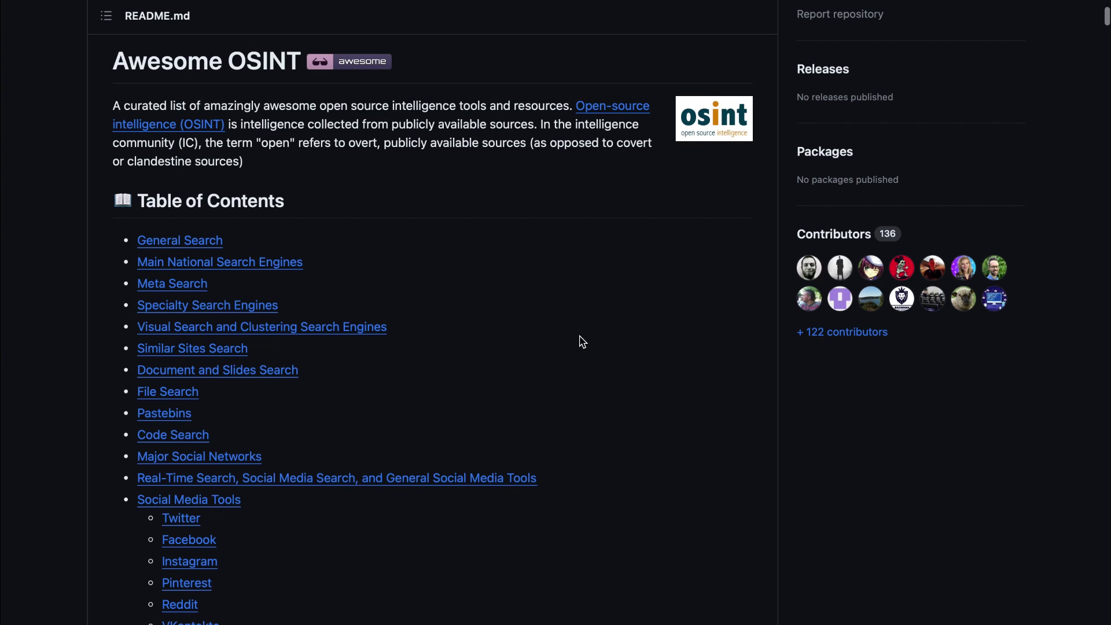
# - Scroll the Criminal IP home page to the asset search filter examples (ip, port, service, hostname, product)
pyautogui.scroll(-3, 582, 342)
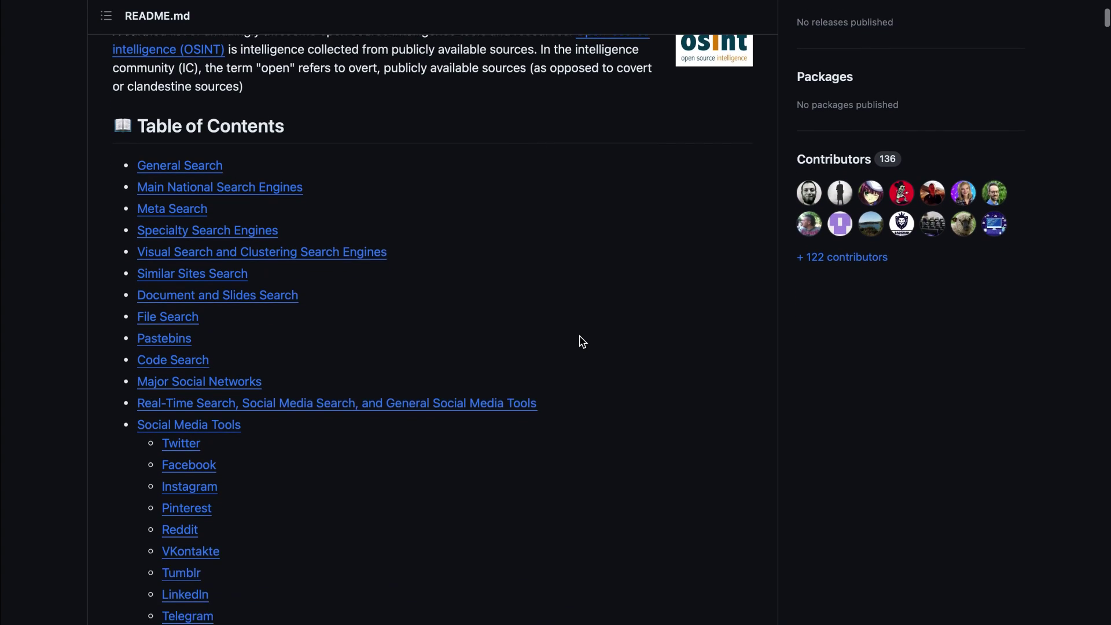
pyautogui.scroll(-5, 582, 341)
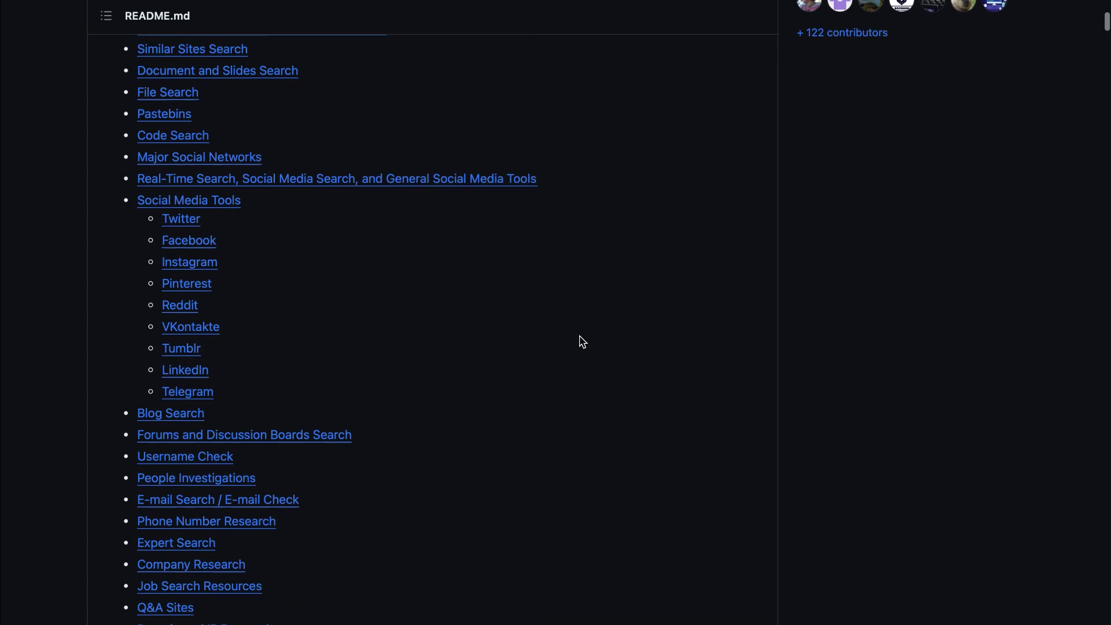
pyautogui.scroll(-5, 582, 341)
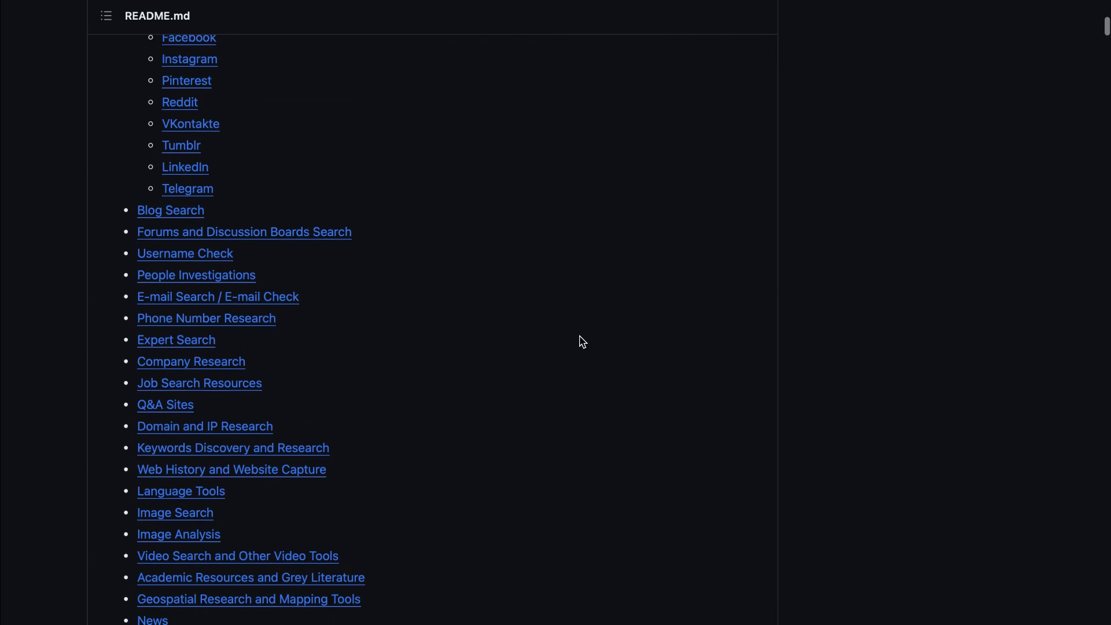
pyautogui.scroll(-3, 582, 341)
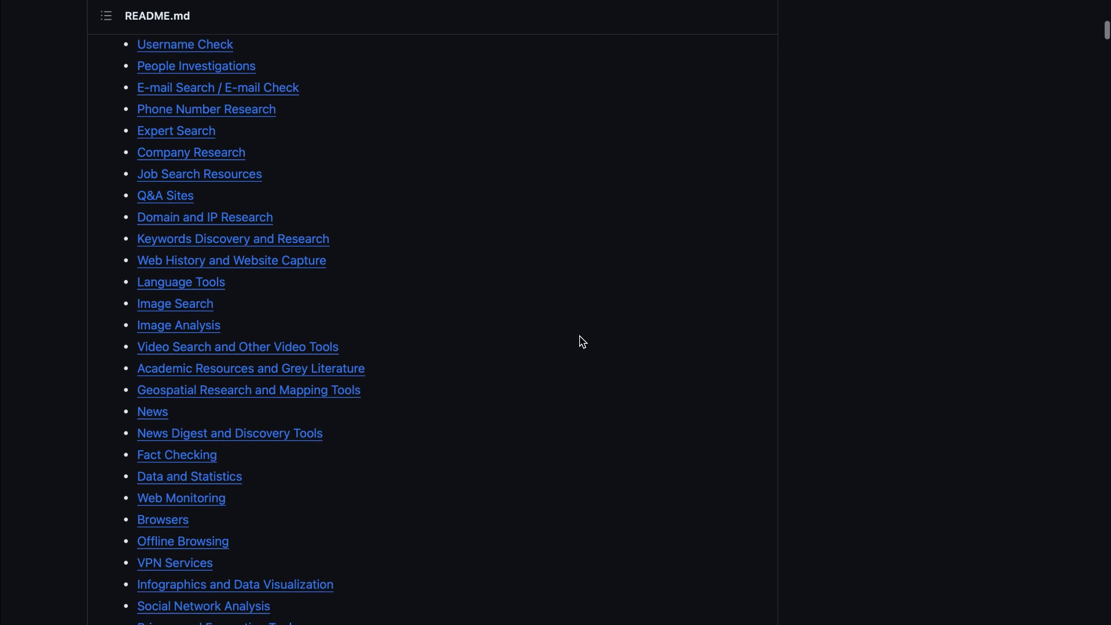
pyautogui.scroll(-7, 582, 341)
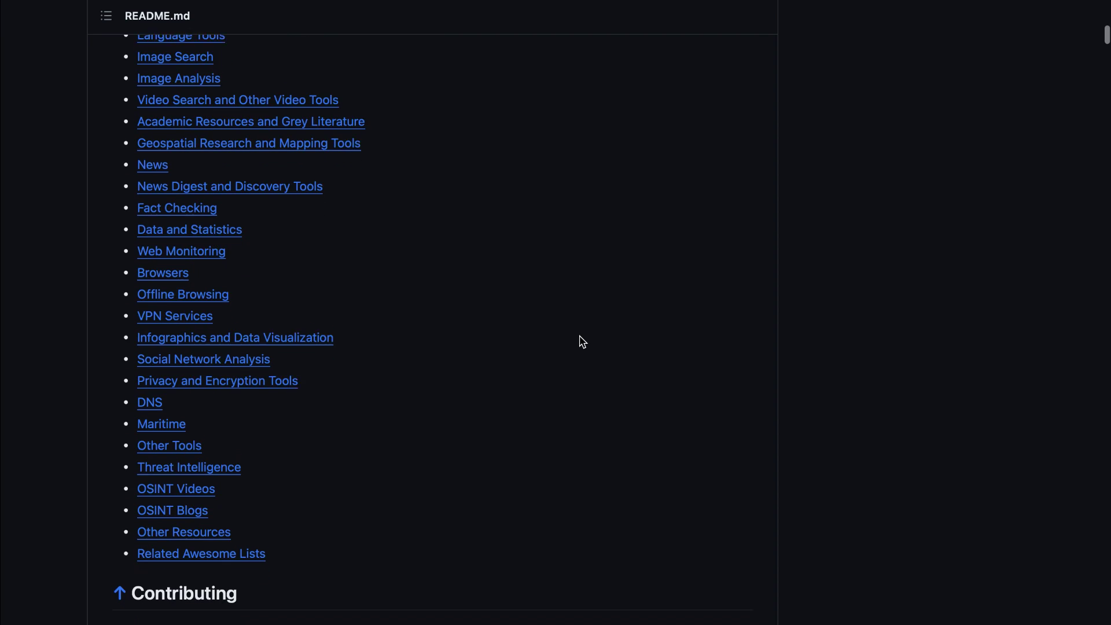
pyautogui.scroll(-1, 582, 342)
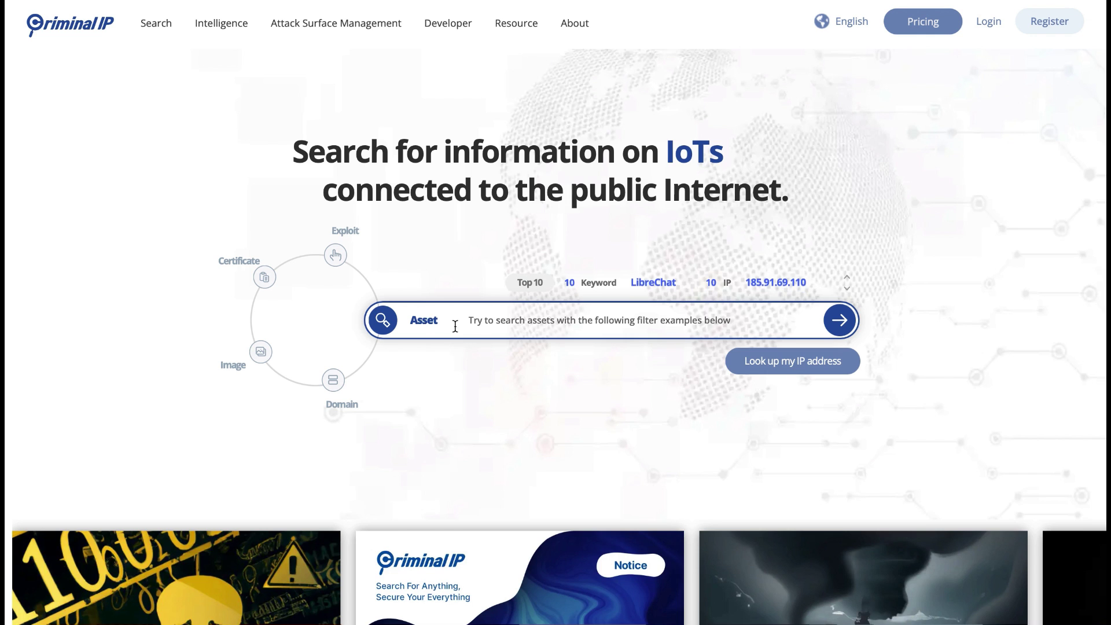
pyautogui.click(480, 325)
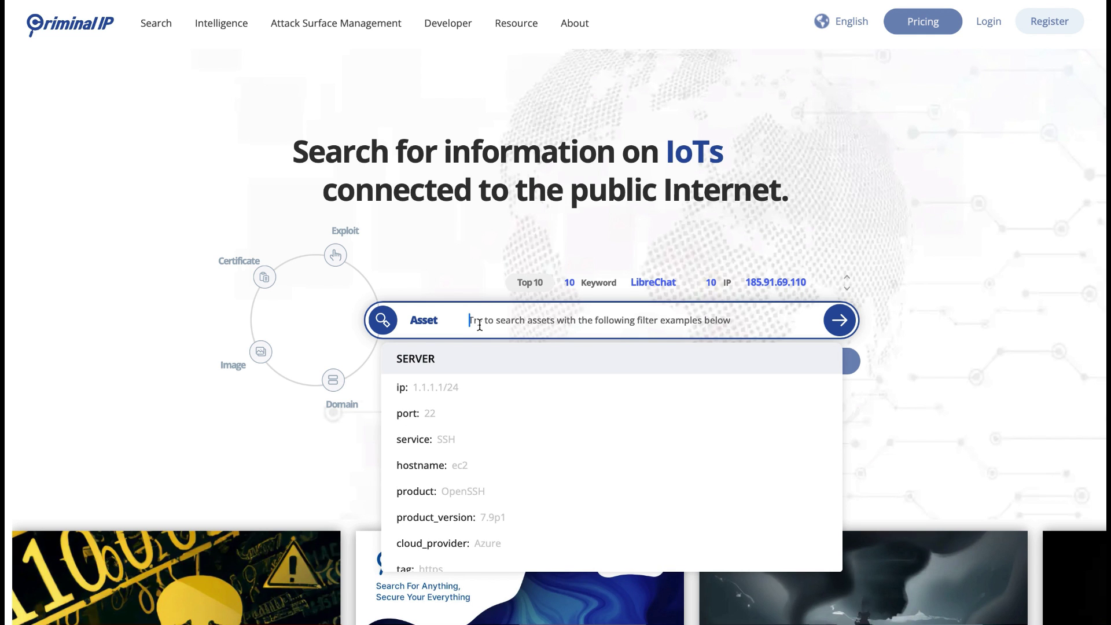
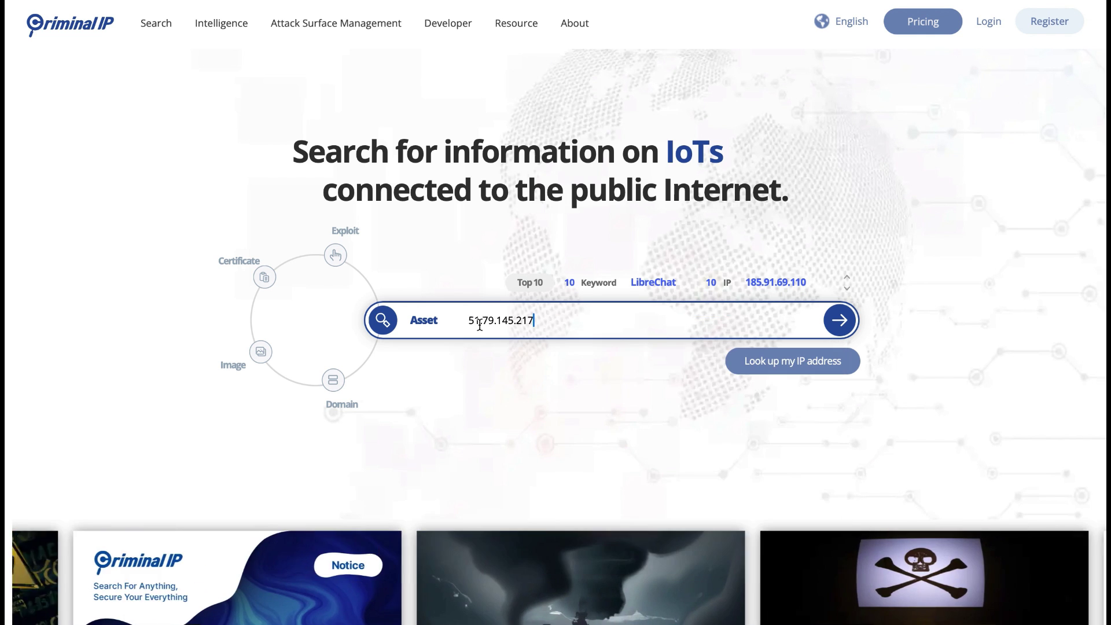
pyautogui.click(829, 327)
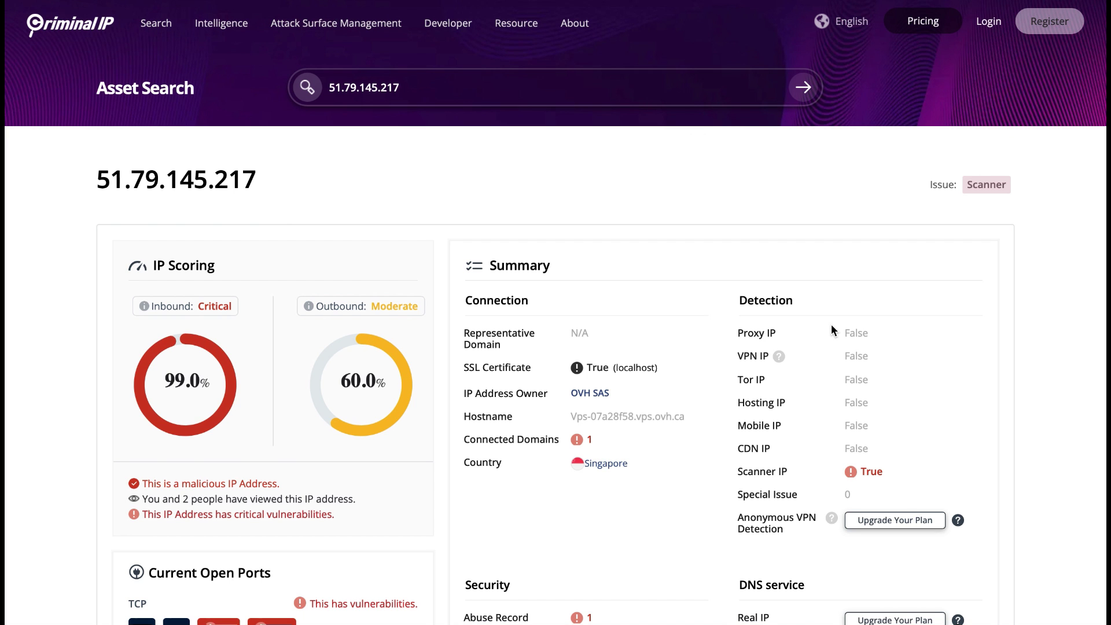
pyautogui.scroll(-2, 831, 325)
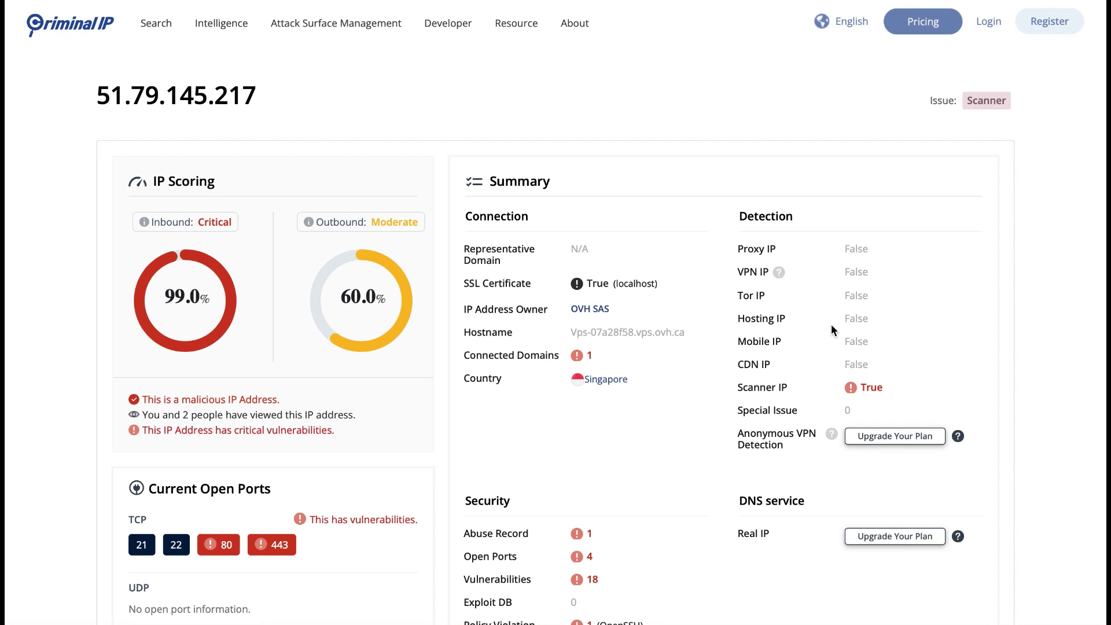
pyautogui.scroll(-3, 831, 329)
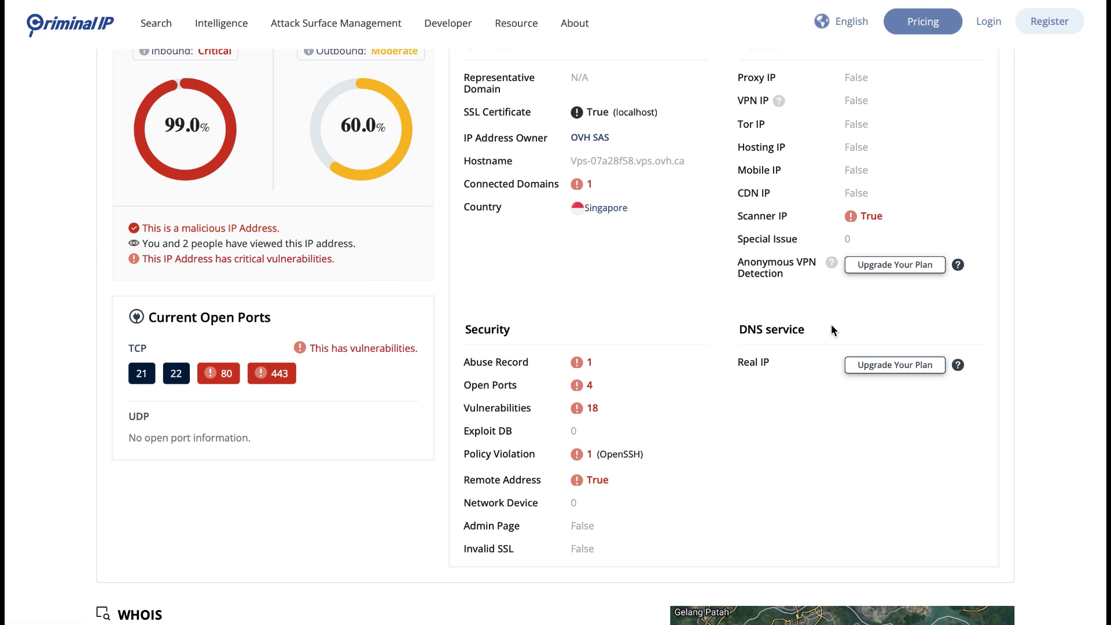
pyautogui.scroll(-4, 832, 327)
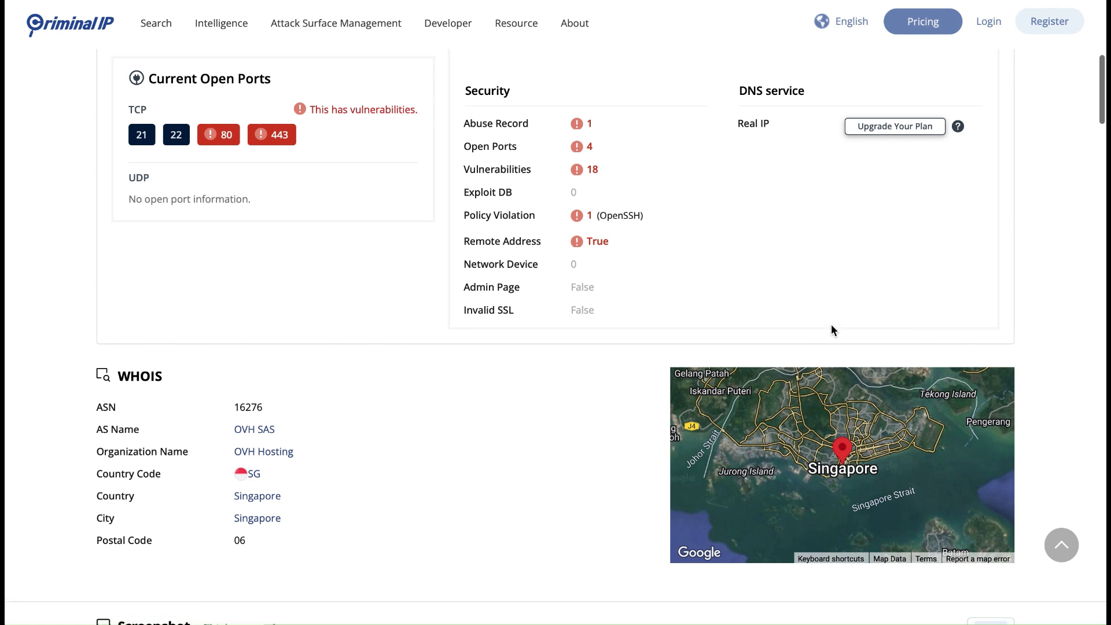
pyautogui.scroll(-3, 831, 326)
pyautogui.scroll(-5, 831, 327)
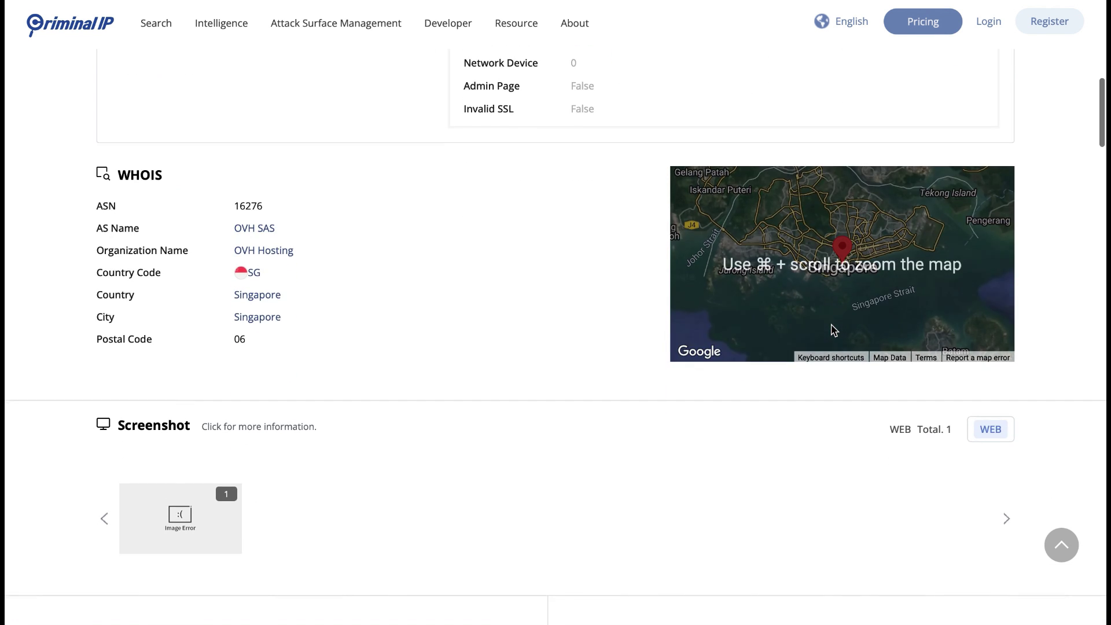
pyautogui.scroll(-5, 831, 330)
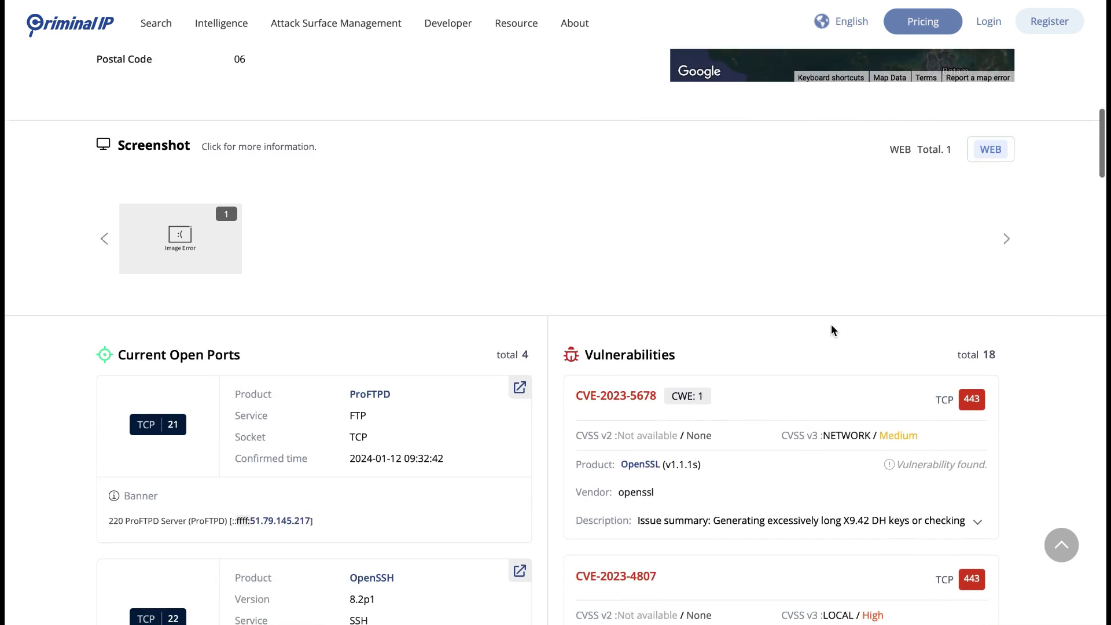
pyautogui.scroll(-2, 831, 330)
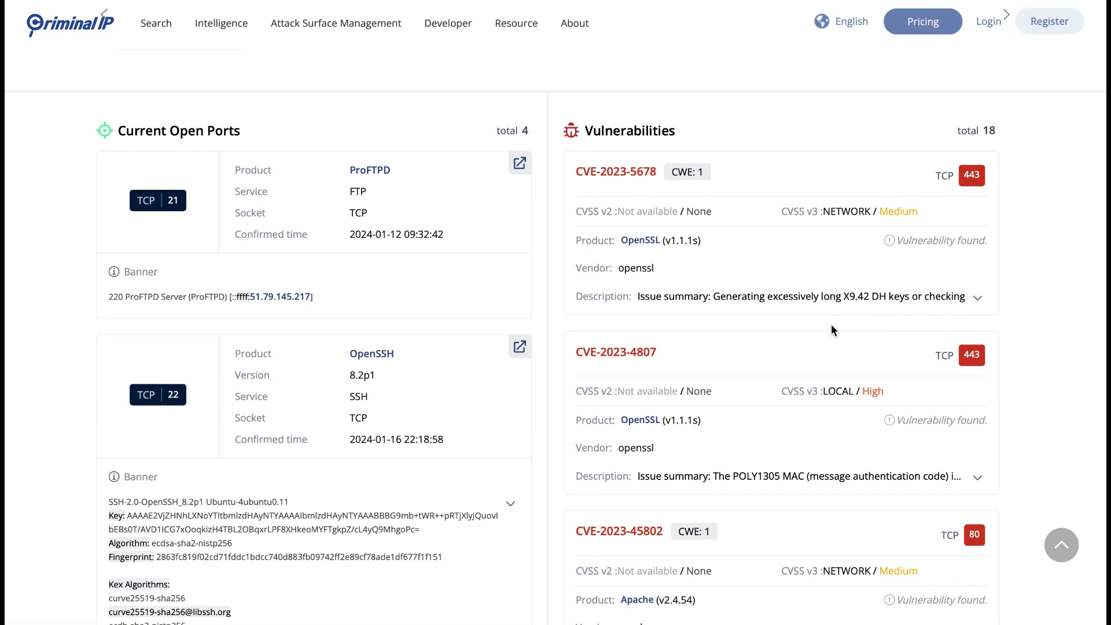
pyautogui.scroll(-1, 831, 330)
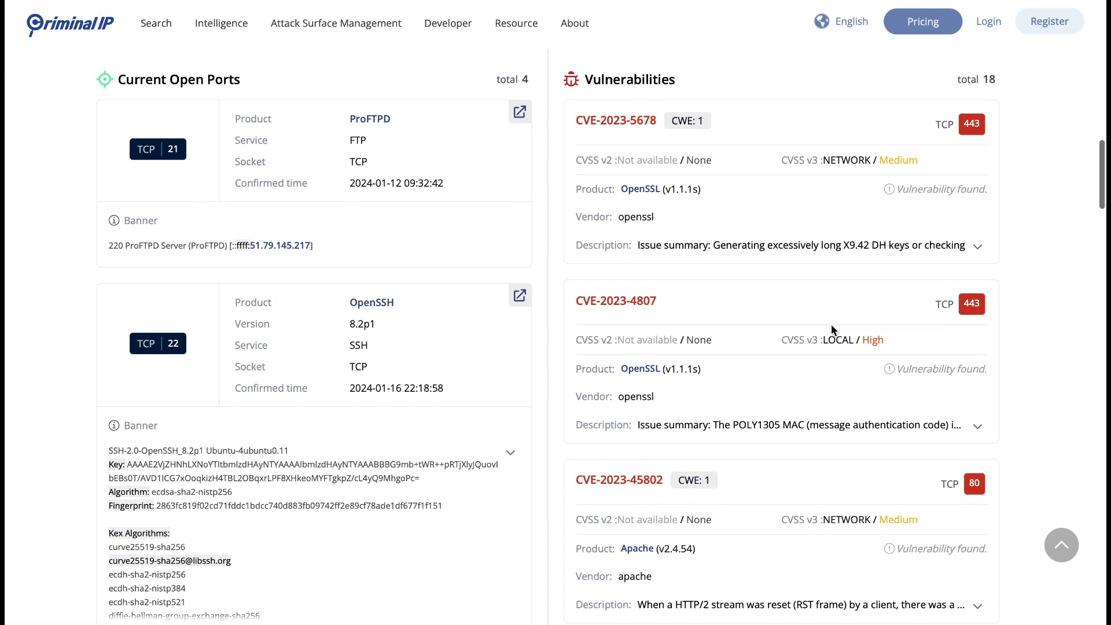
pyautogui.scroll(-5, 831, 330)
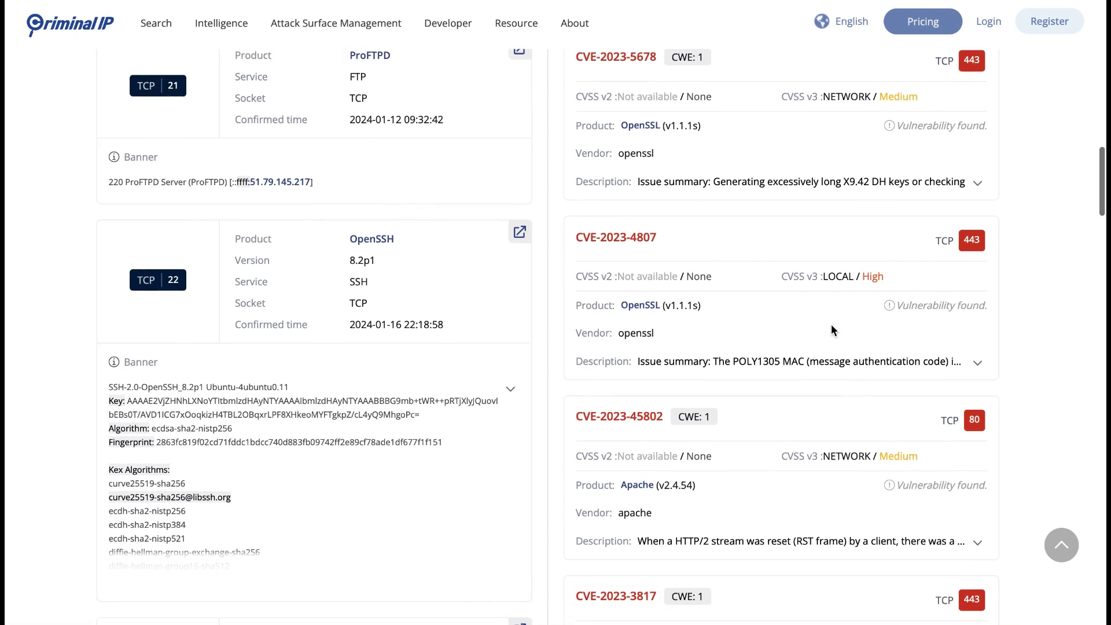
pyautogui.scroll(-5, 832, 330)
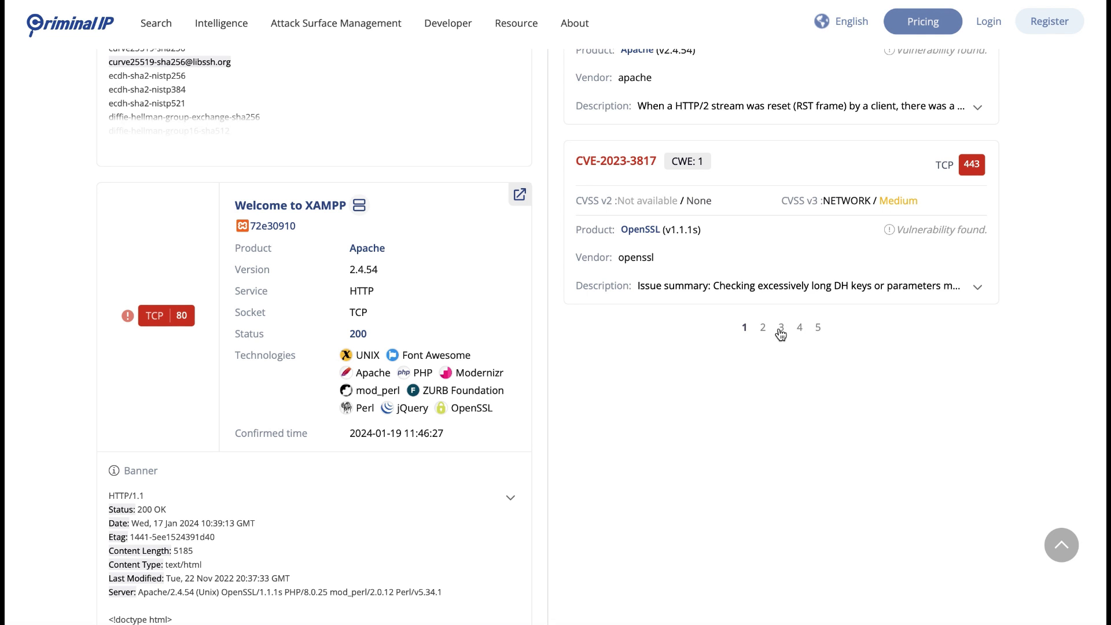
pyautogui.click(781, 328)
pyautogui.scroll(-9, 781, 396)
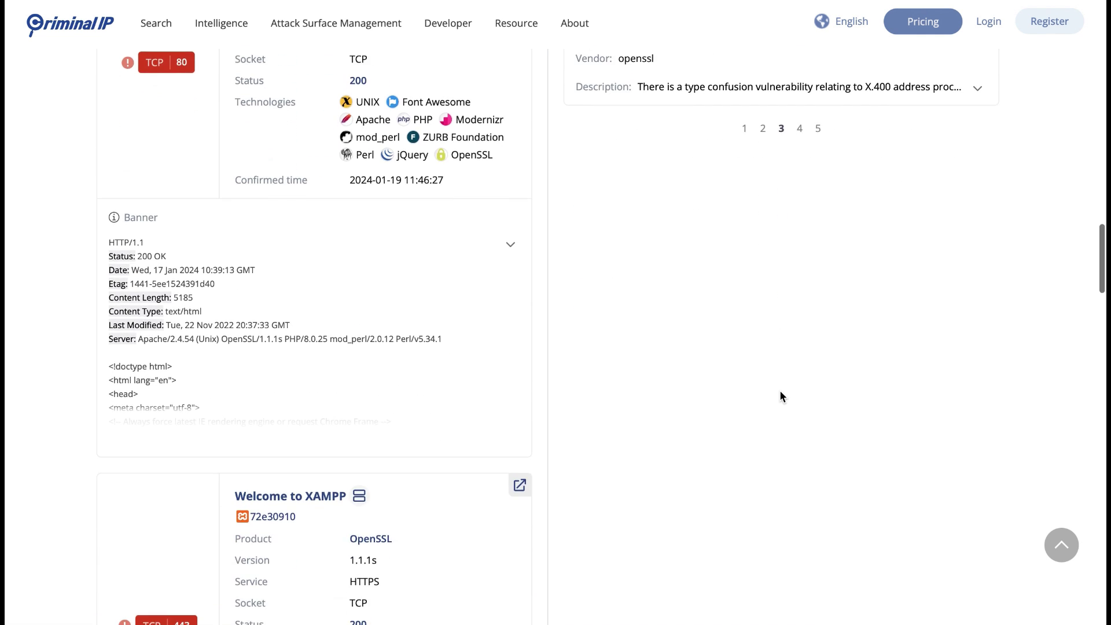
pyautogui.scroll(-6, 780, 396)
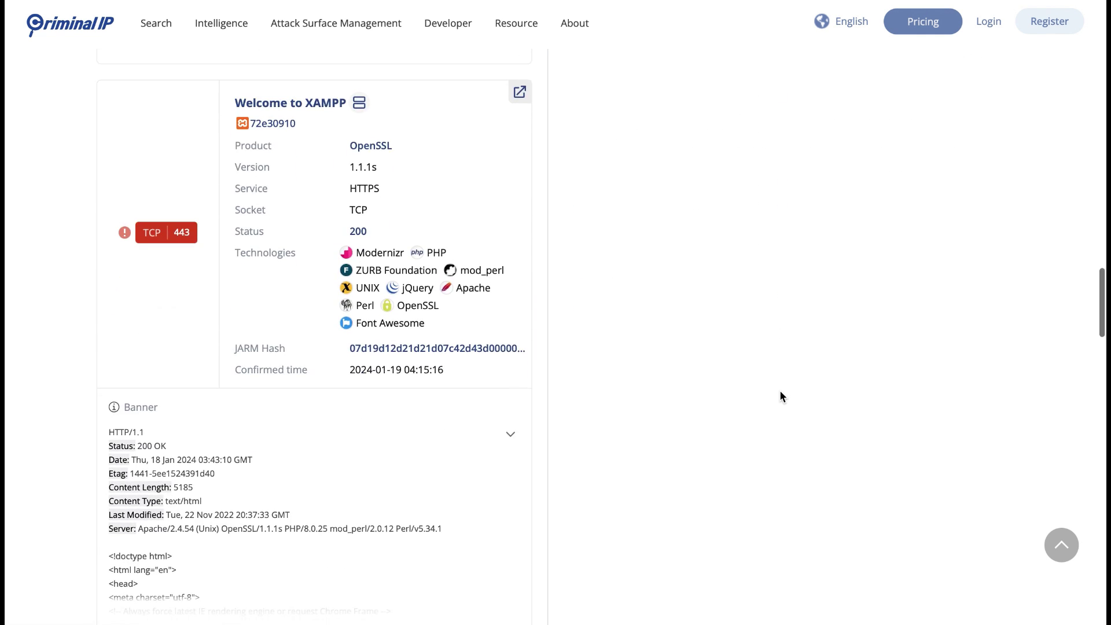
pyautogui.scroll(-6, 780, 396)
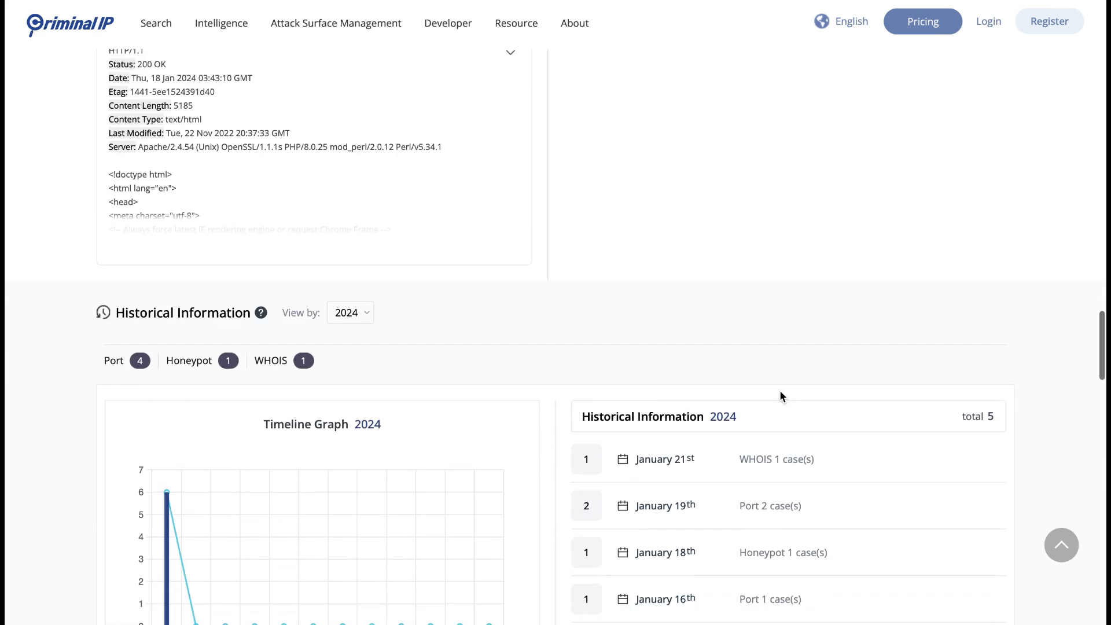
pyautogui.scroll(-1, 780, 395)
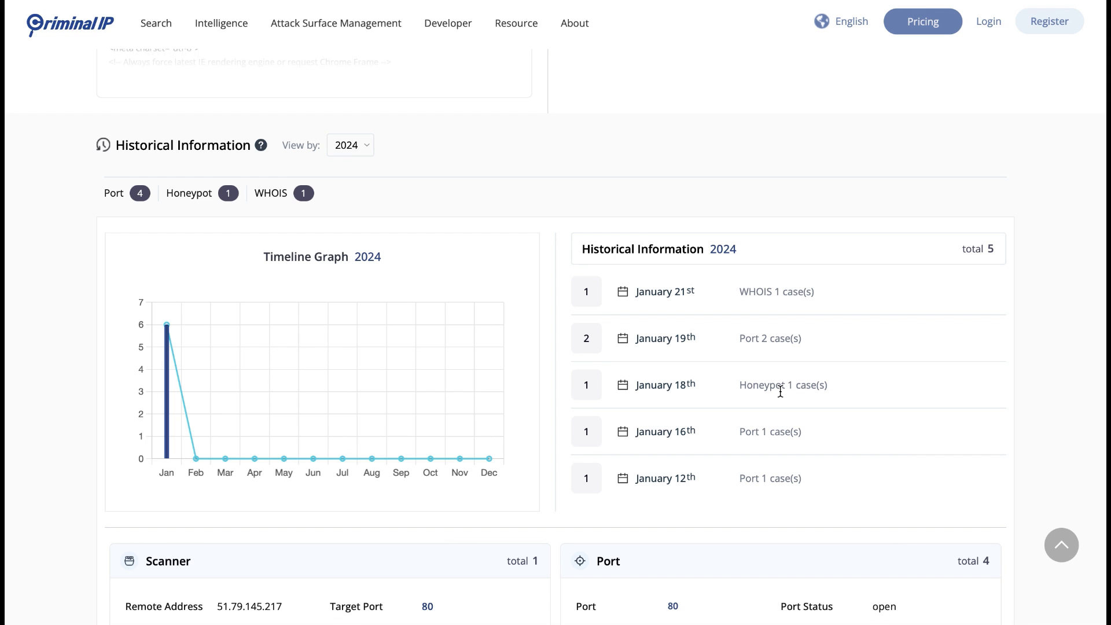
pyautogui.scroll(-2, 780, 392)
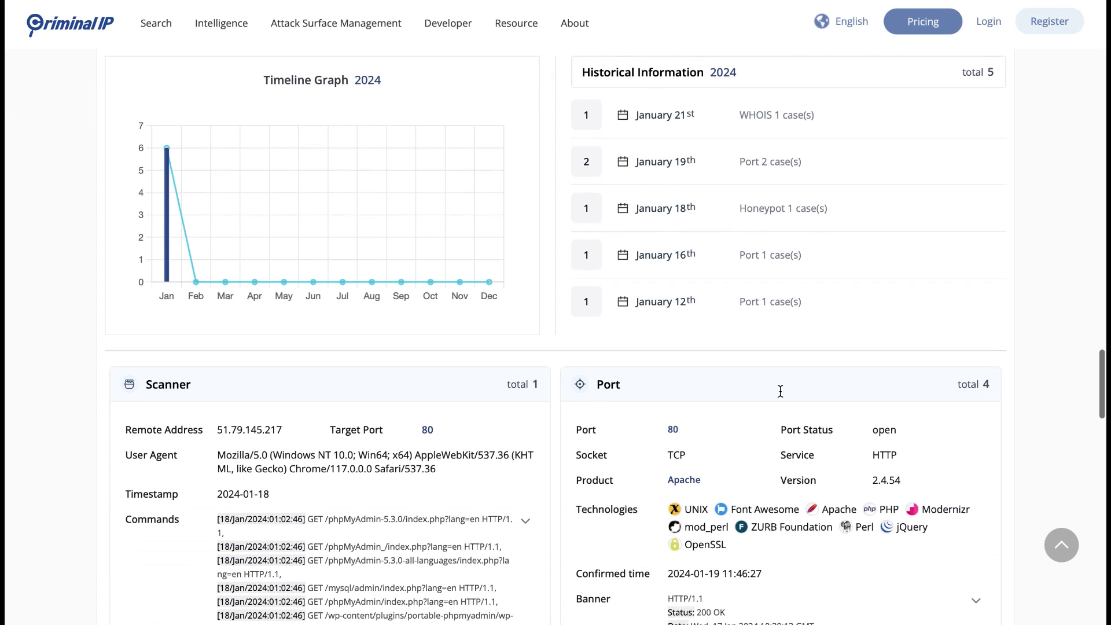
pyautogui.scroll(-3, 780, 391)
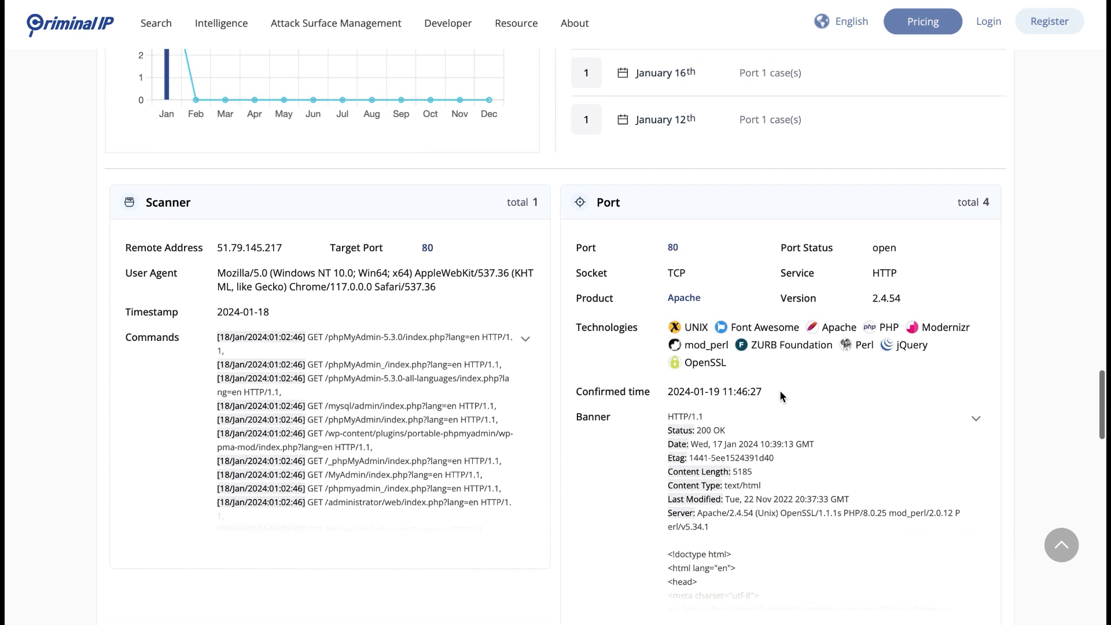
pyautogui.scroll(-5, 779, 390)
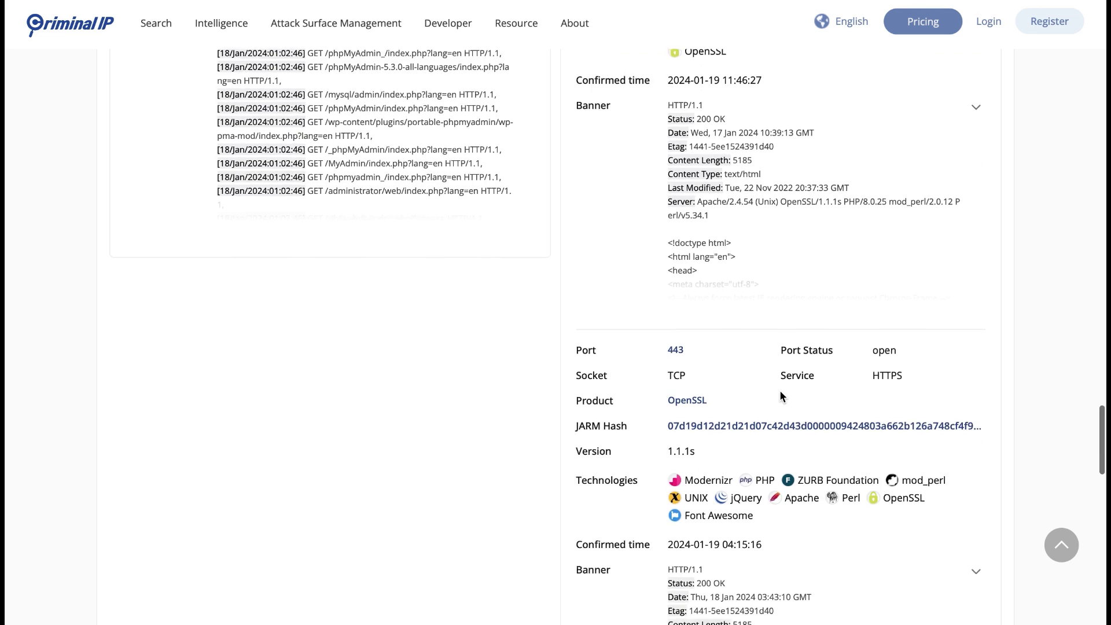
pyautogui.scroll(-7, 779, 390)
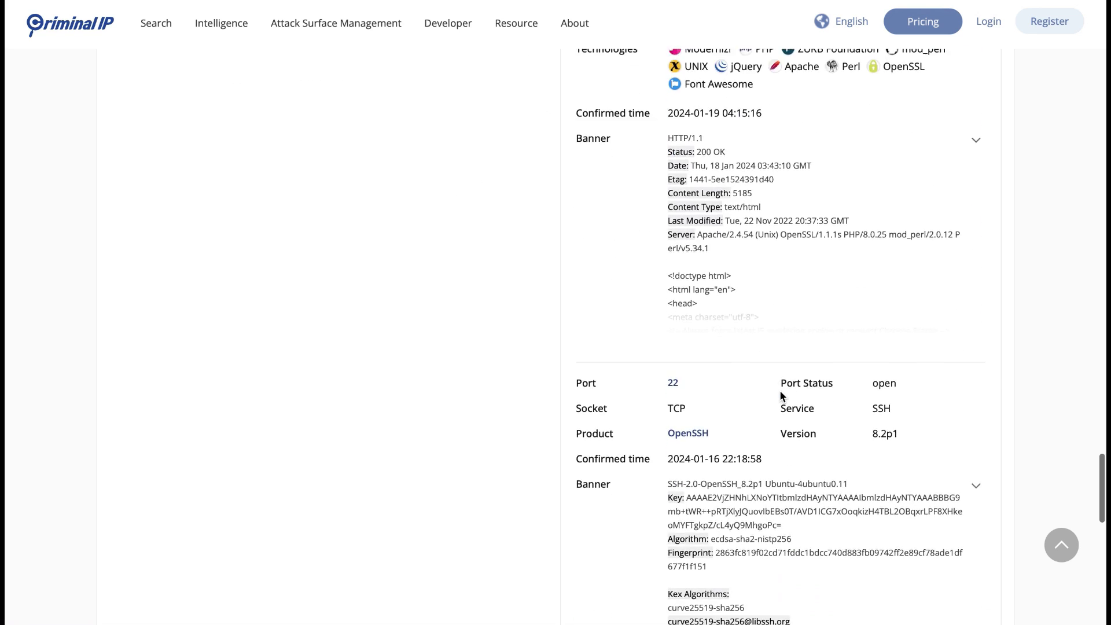
pyautogui.scroll(-9, 779, 390)
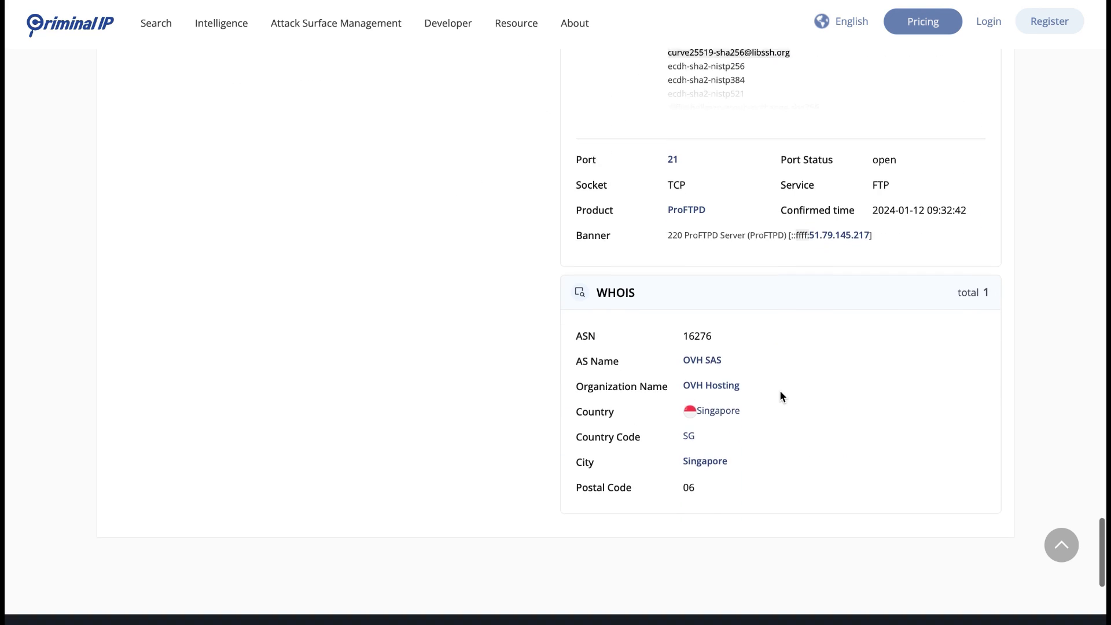
pyautogui.scroll(12, 779, 390)
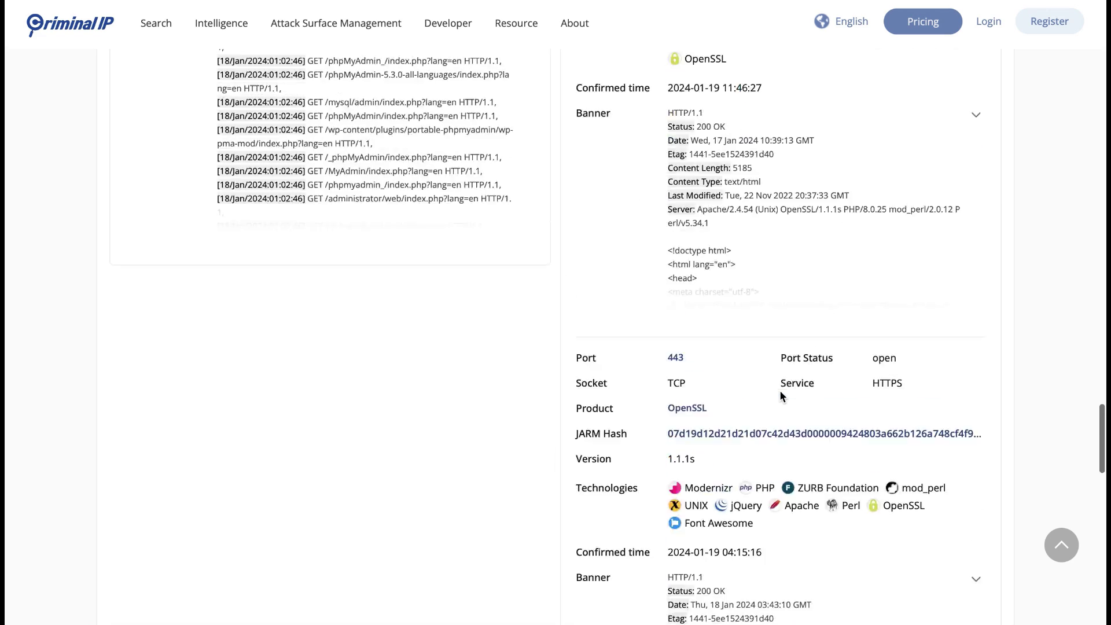
pyautogui.scroll(20, 779, 390)
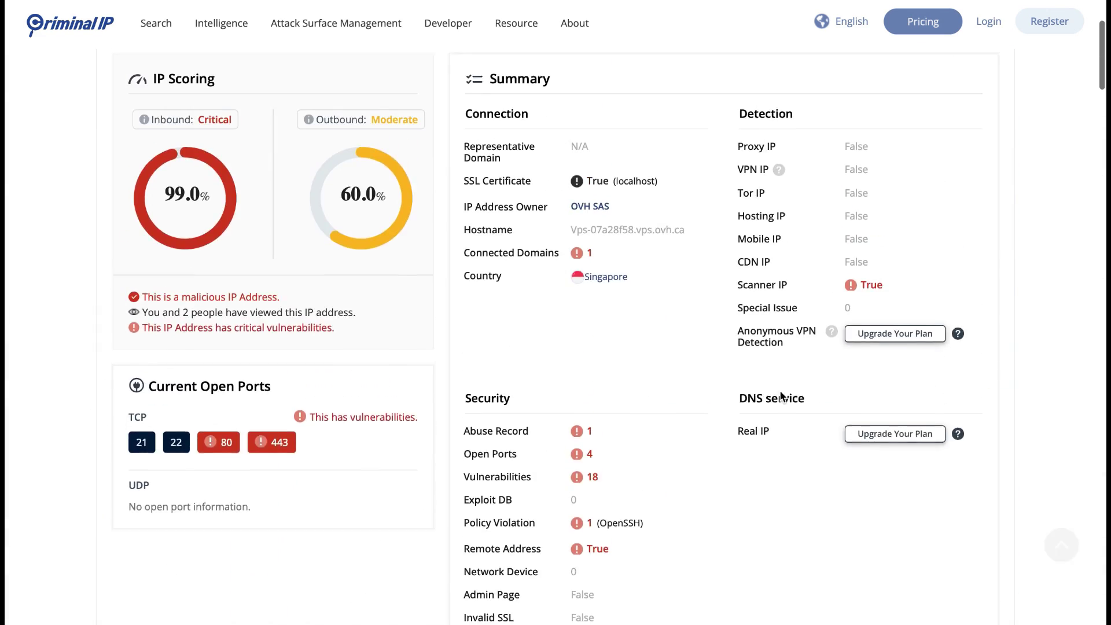
pyautogui.scroll(3, 780, 394)
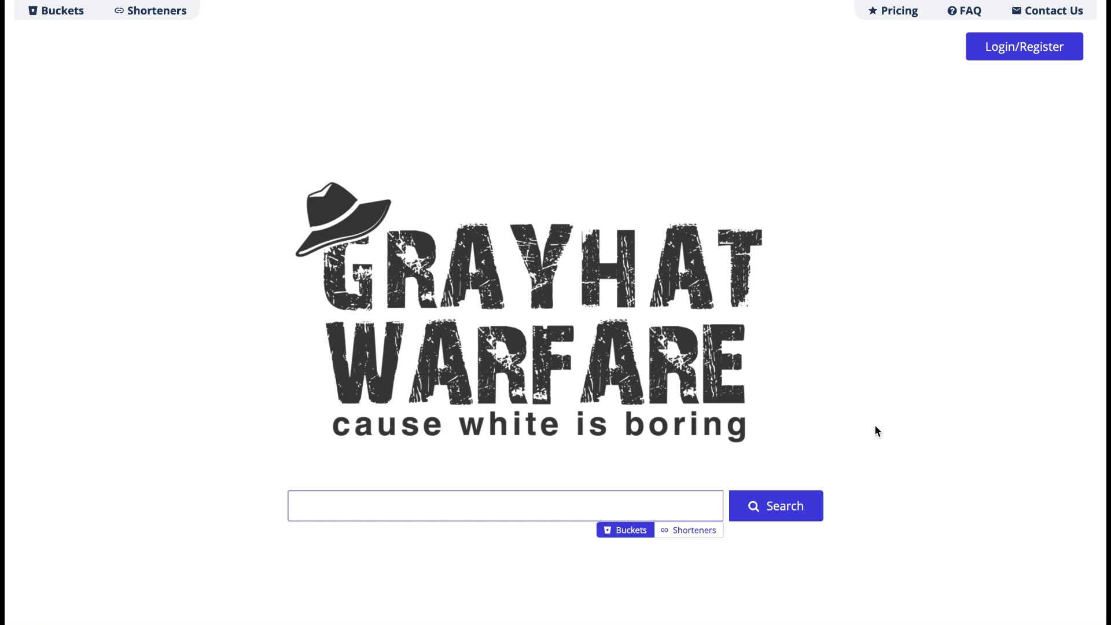
# - Search the exposed bucket files for 'important' and scroll through the results table
pyautogui.click(579, 499)
pyautogui.write('important')
pyautogui.click(754, 506)
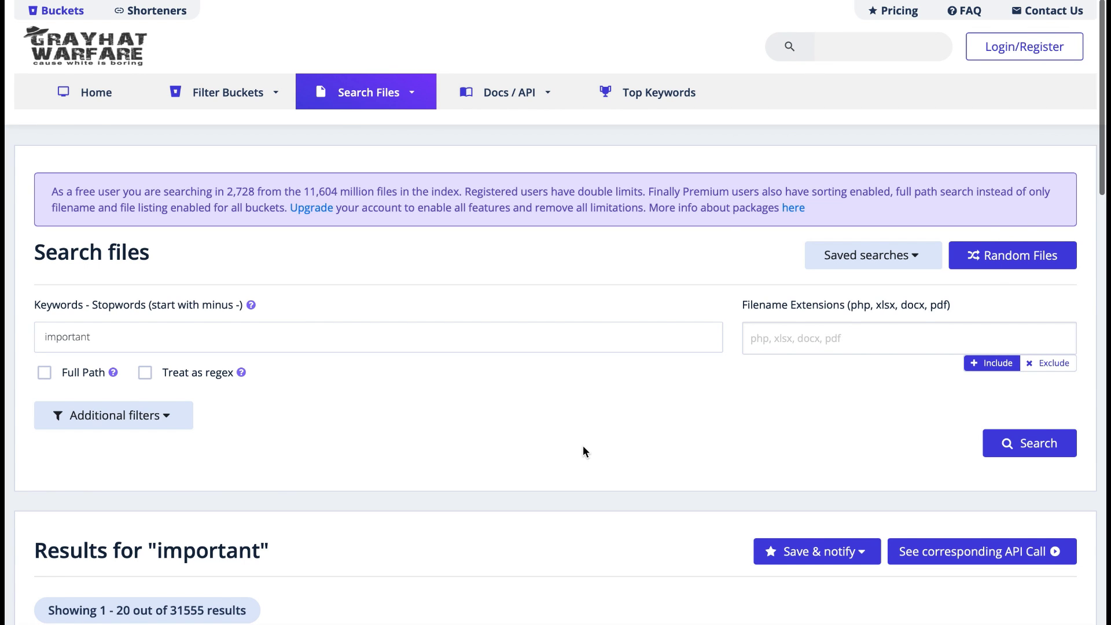
pyautogui.scroll(-2, 583, 447)
pyautogui.scroll(-3, 583, 447)
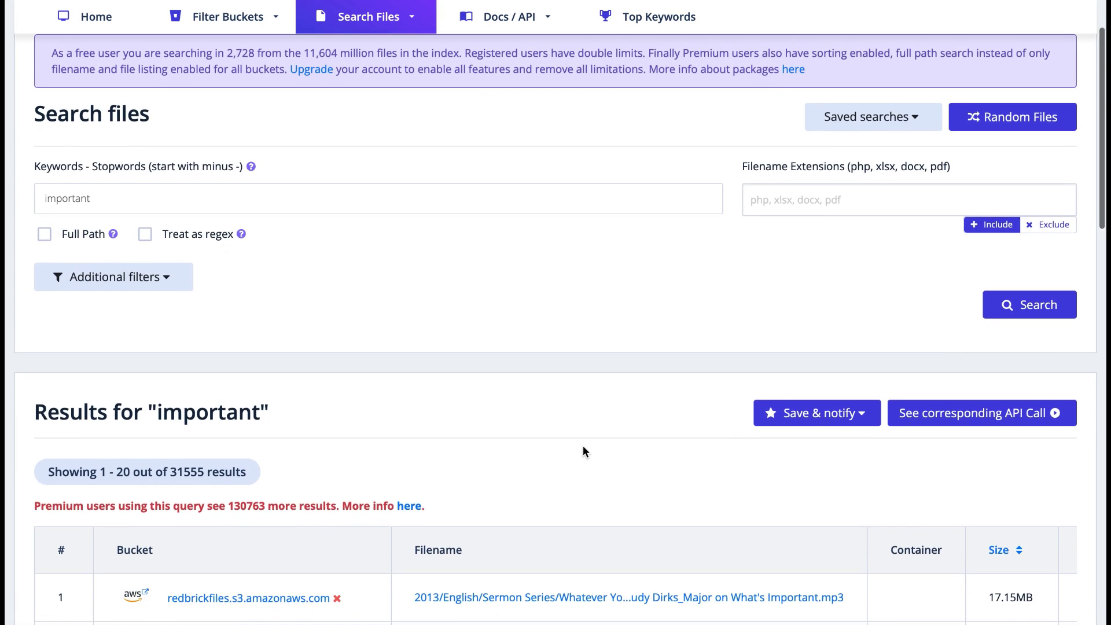
pyautogui.scroll(-3, 583, 447)
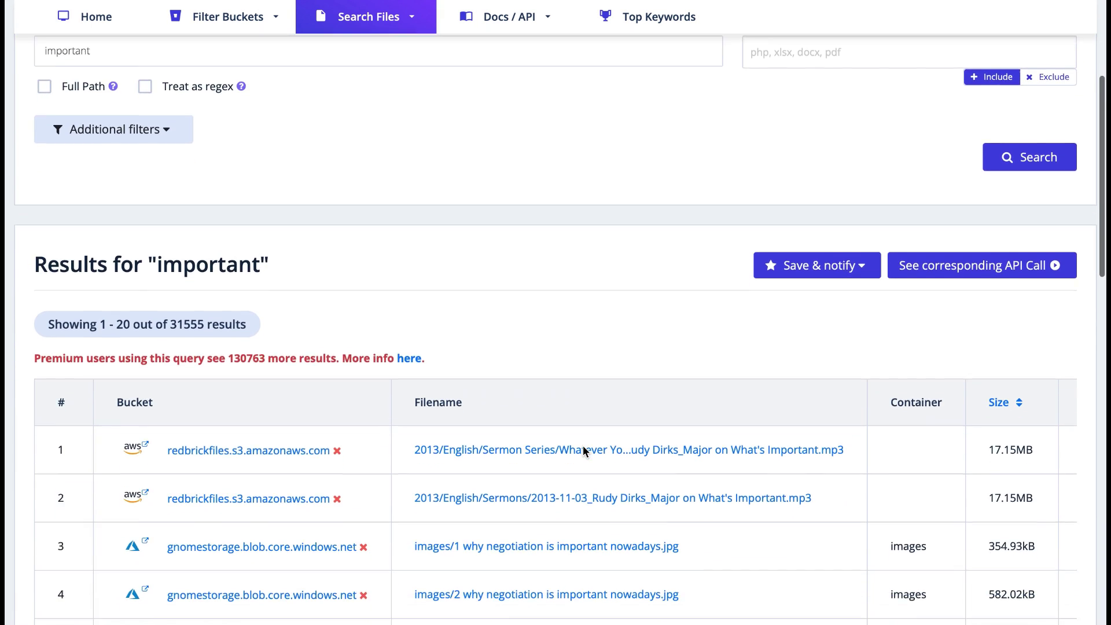
pyautogui.scroll(-2, 584, 447)
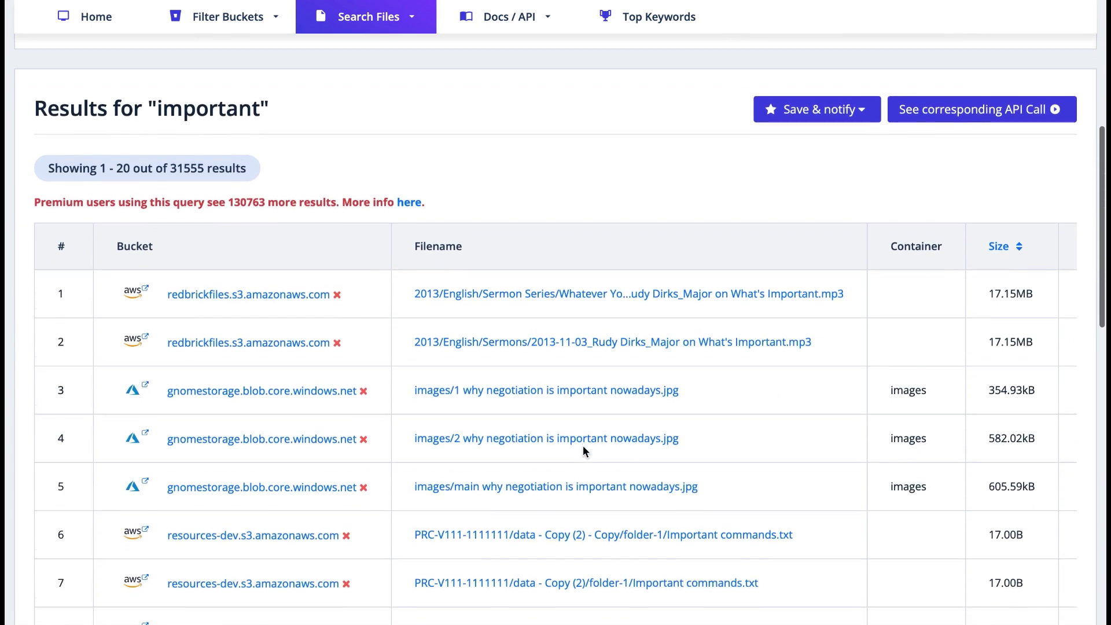
pyautogui.scroll(-1, 582, 446)
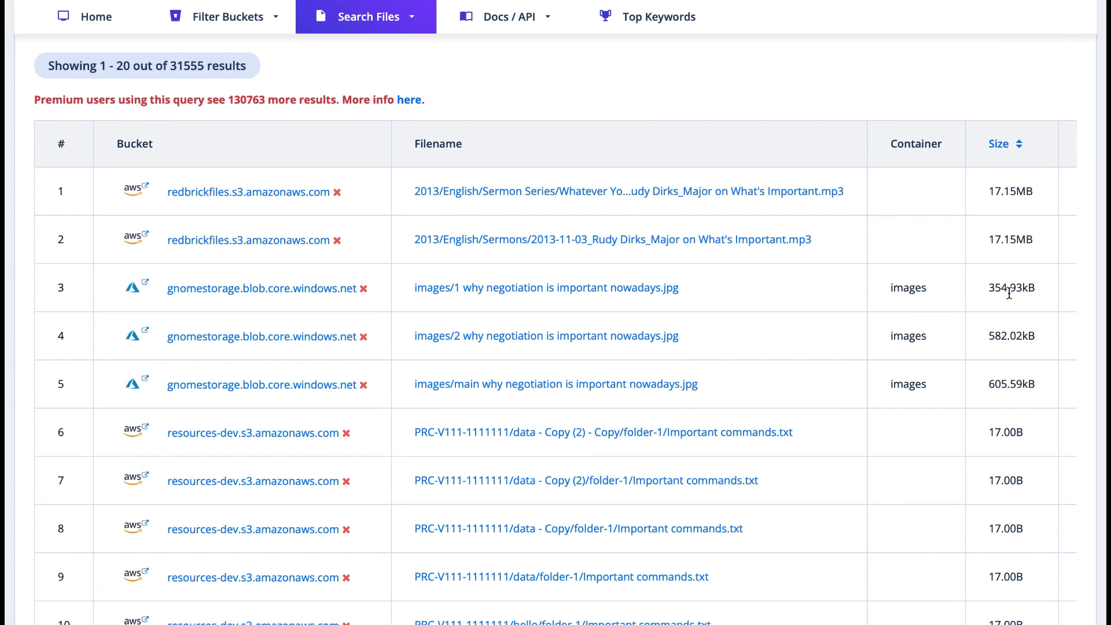
# - Bring up page 4 of the 'important' results, showing files 61–80 of 31555
pyautogui.hscroll(5, 1024, 295)
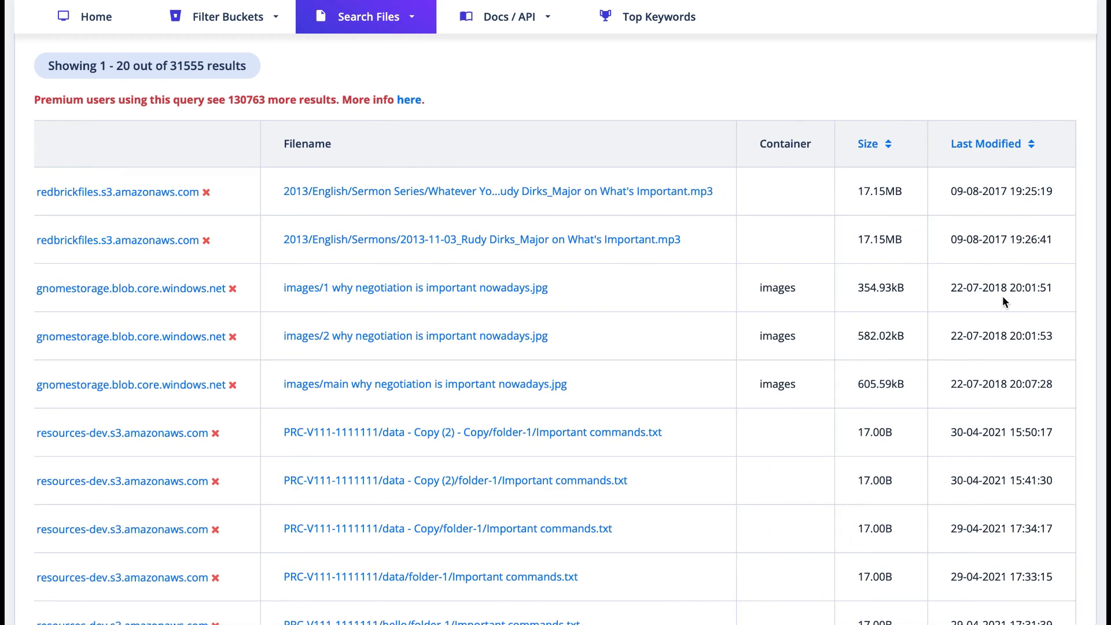
pyautogui.hscroll(-5, 1004, 300)
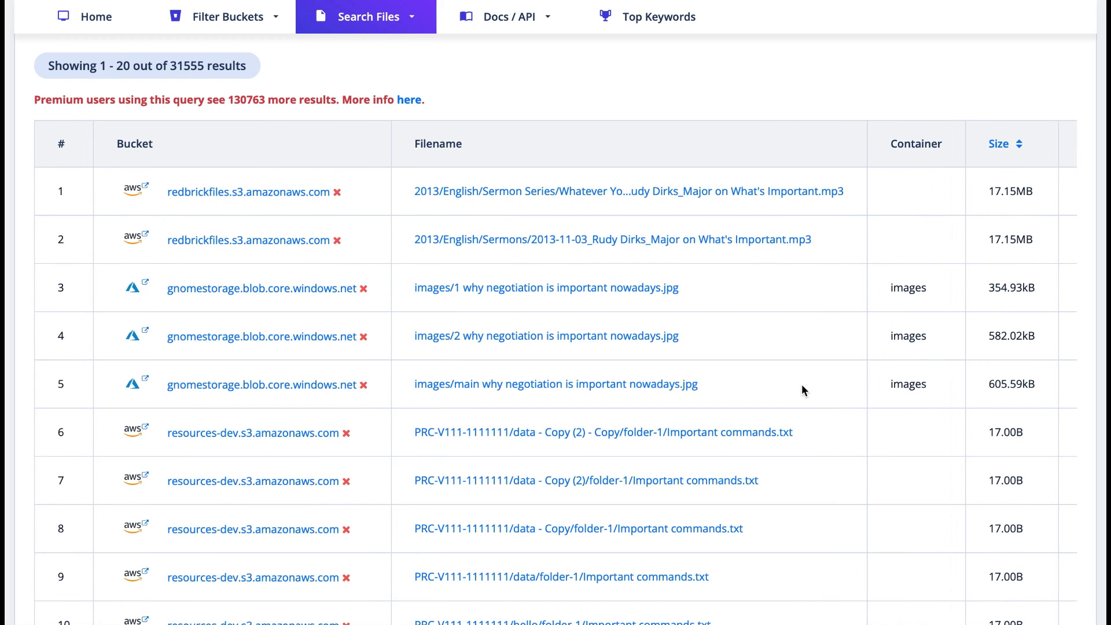
pyautogui.scroll(-2, 802, 388)
pyautogui.scroll(-3, 803, 390)
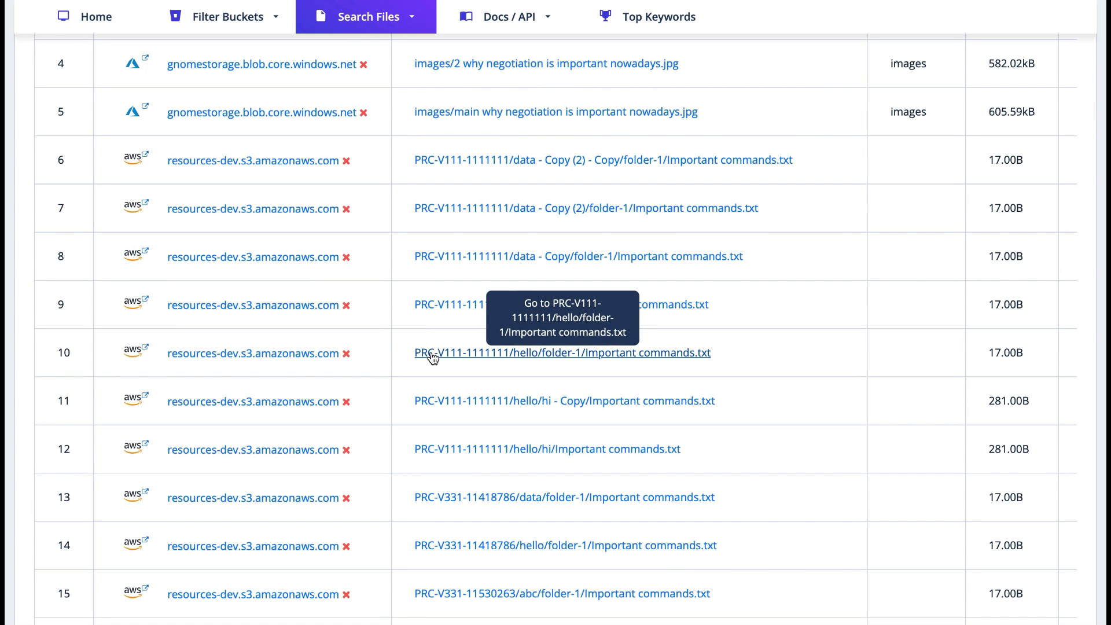
pyautogui.scroll(-2, 379, 446)
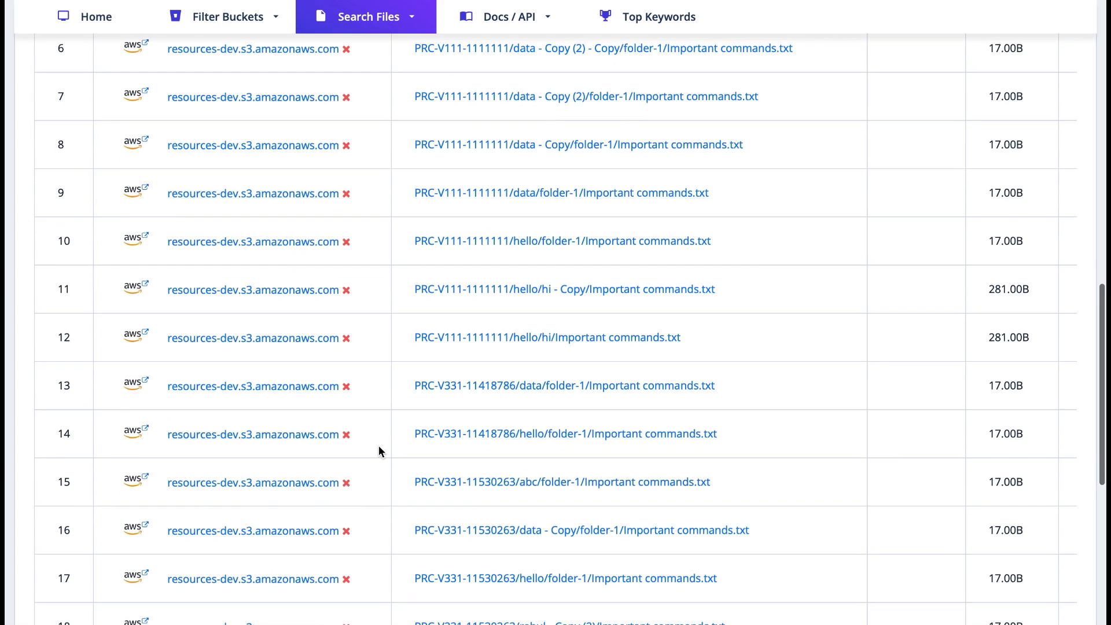
pyautogui.scroll(-3, 379, 446)
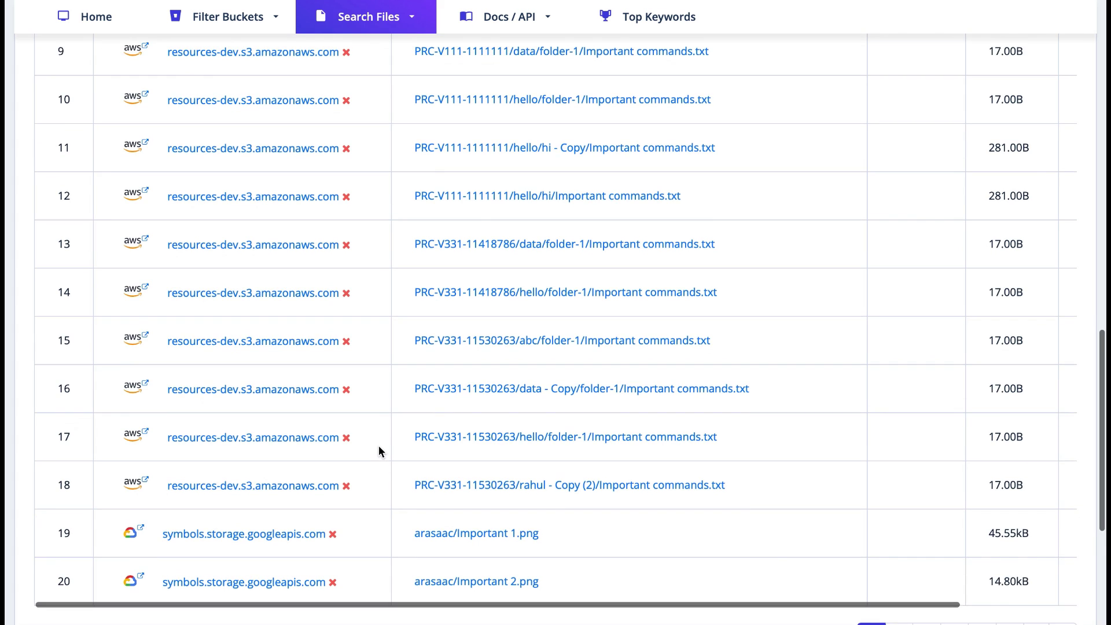
pyautogui.scroll(-2, 378, 450)
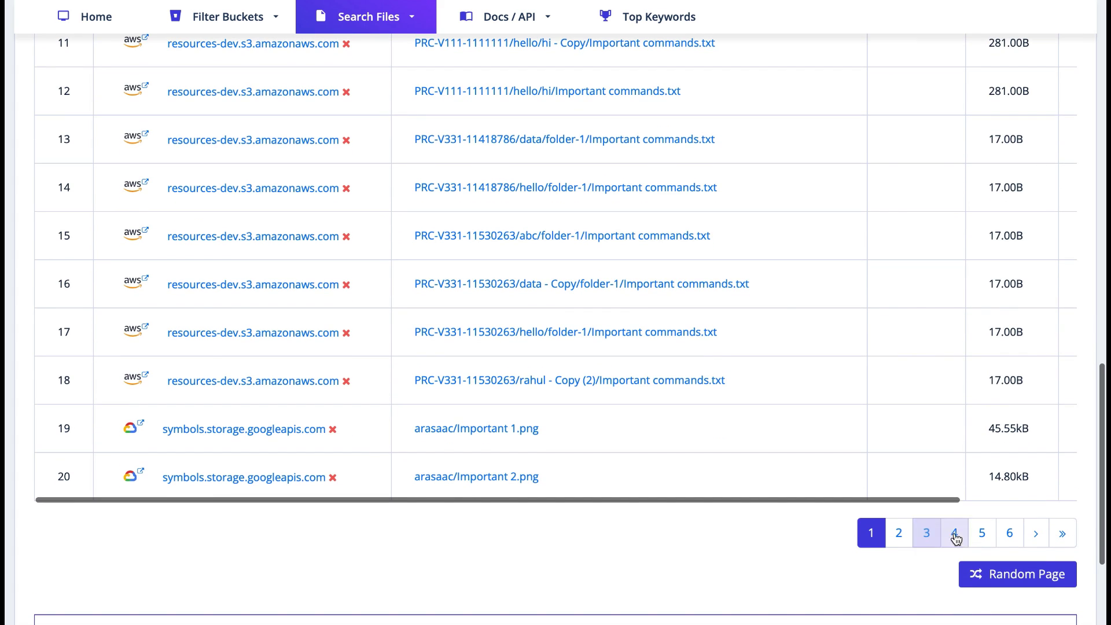
pyautogui.click(952, 533)
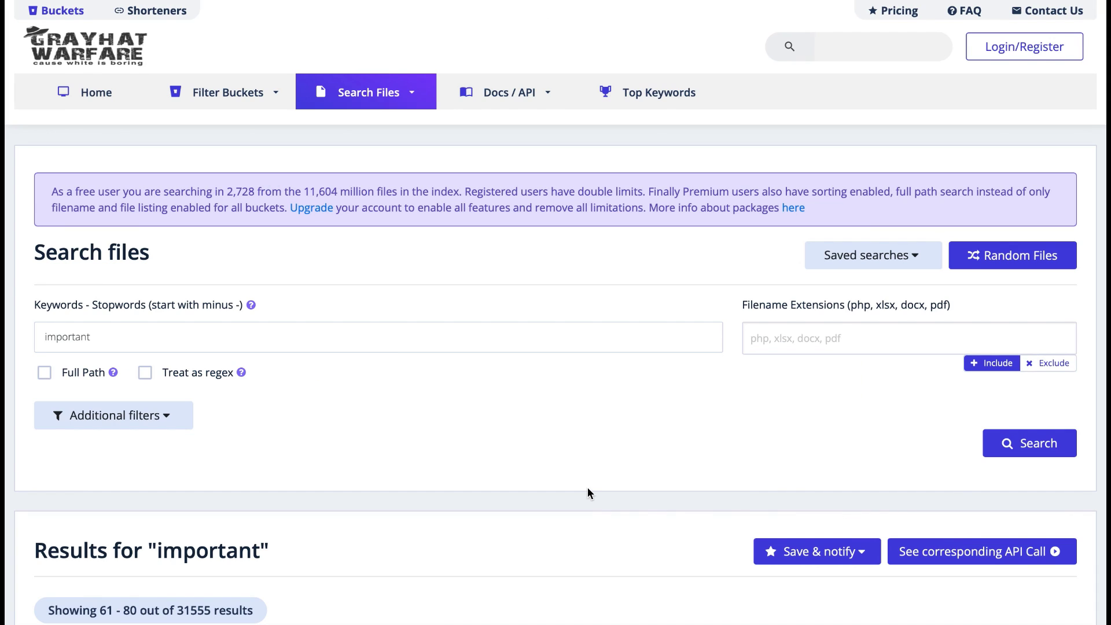
pyautogui.scroll(-7, 588, 493)
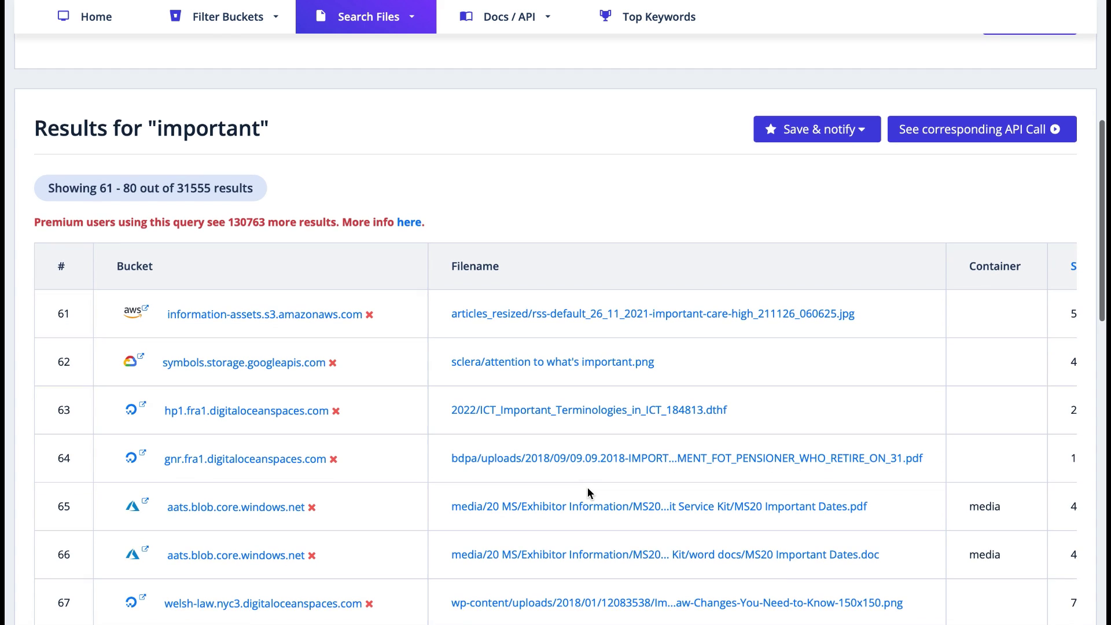
pyautogui.scroll(-1, 588, 488)
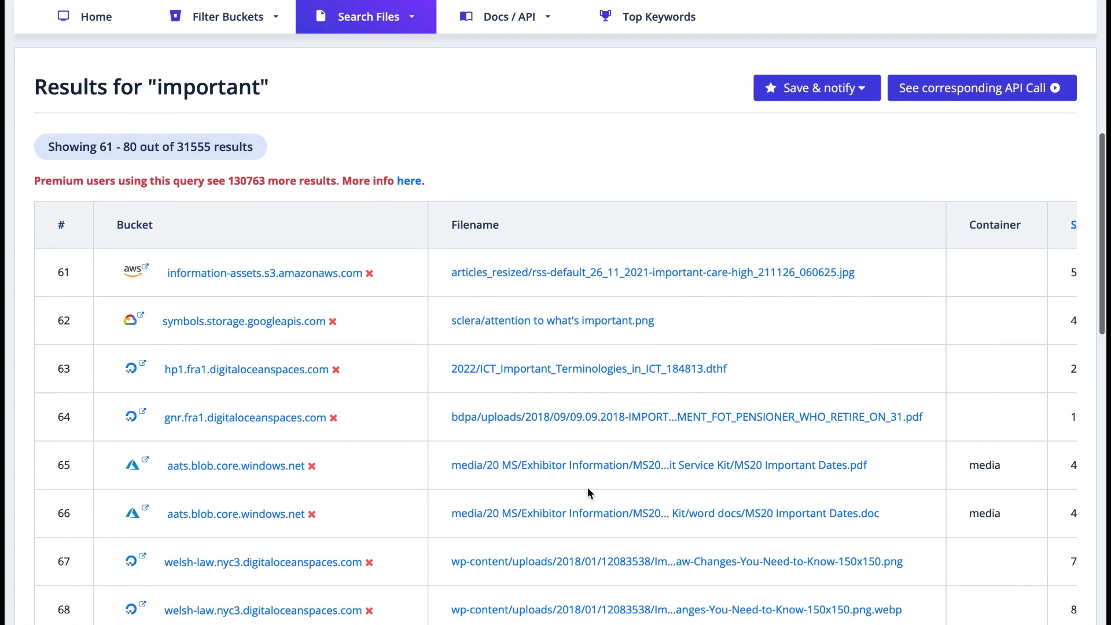
pyautogui.scroll(-2, 588, 493)
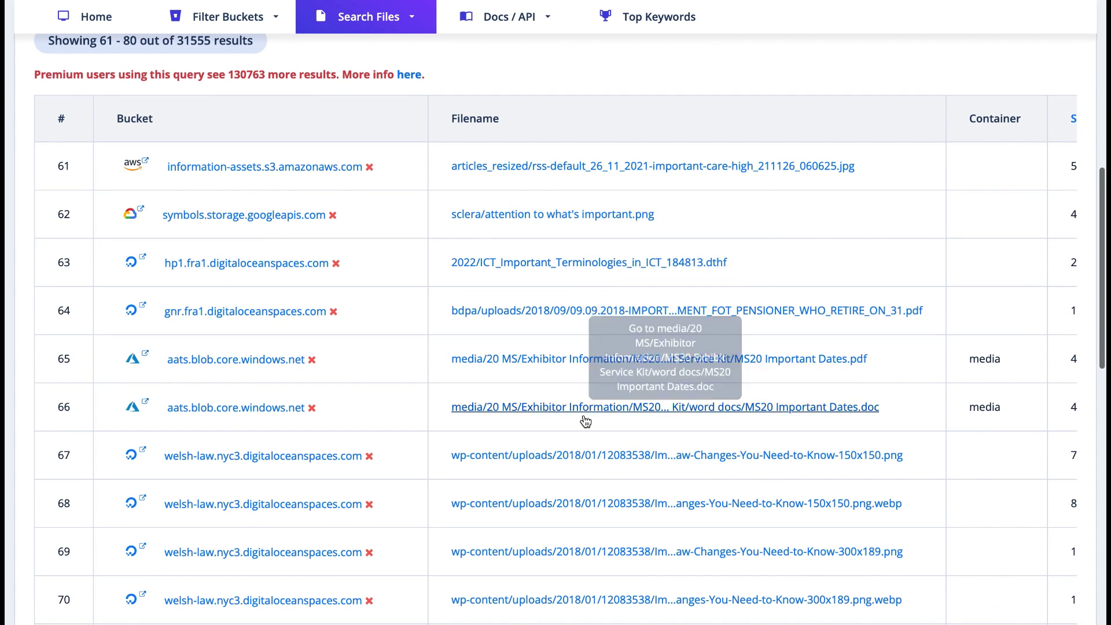
pyautogui.scroll(-4, 577, 460)
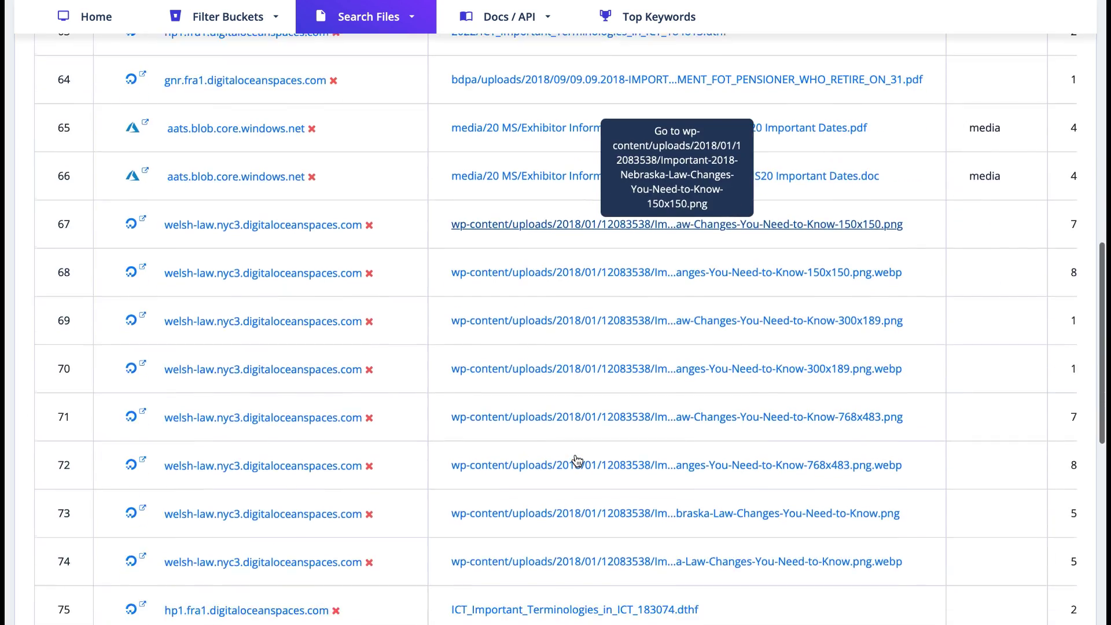
pyautogui.scroll(-3, 577, 460)
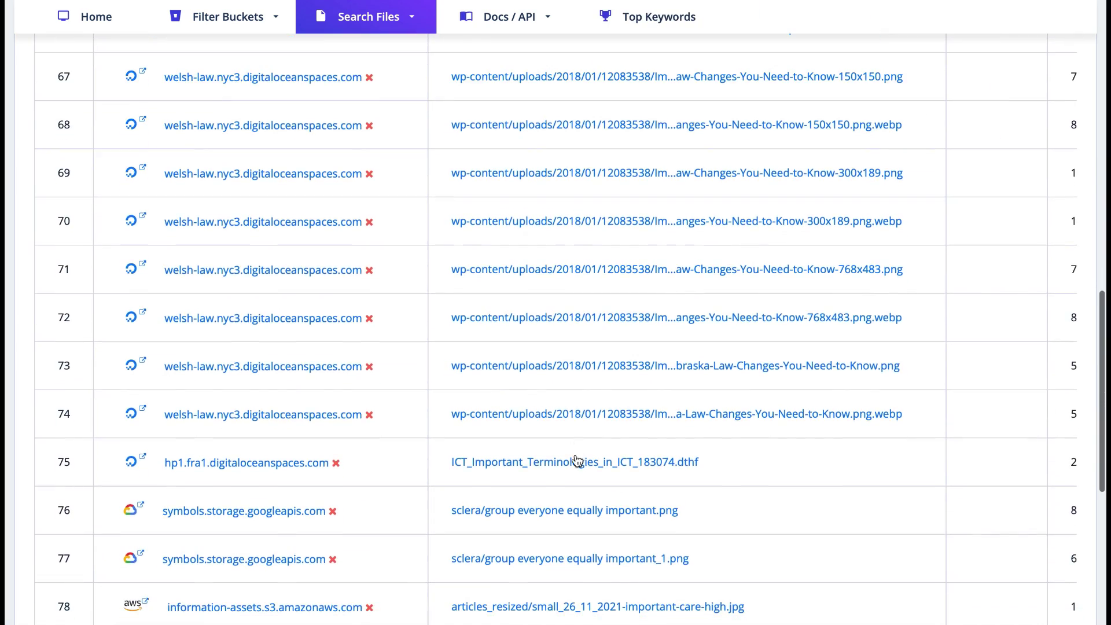
pyautogui.scroll(-2, 577, 460)
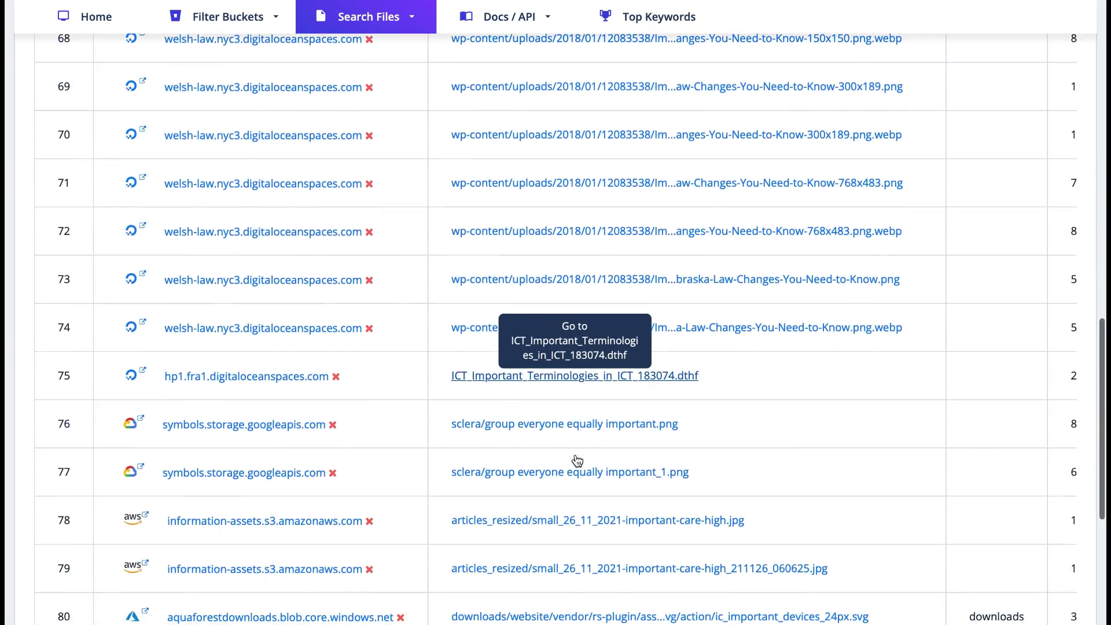
pyautogui.scroll(20, 576, 460)
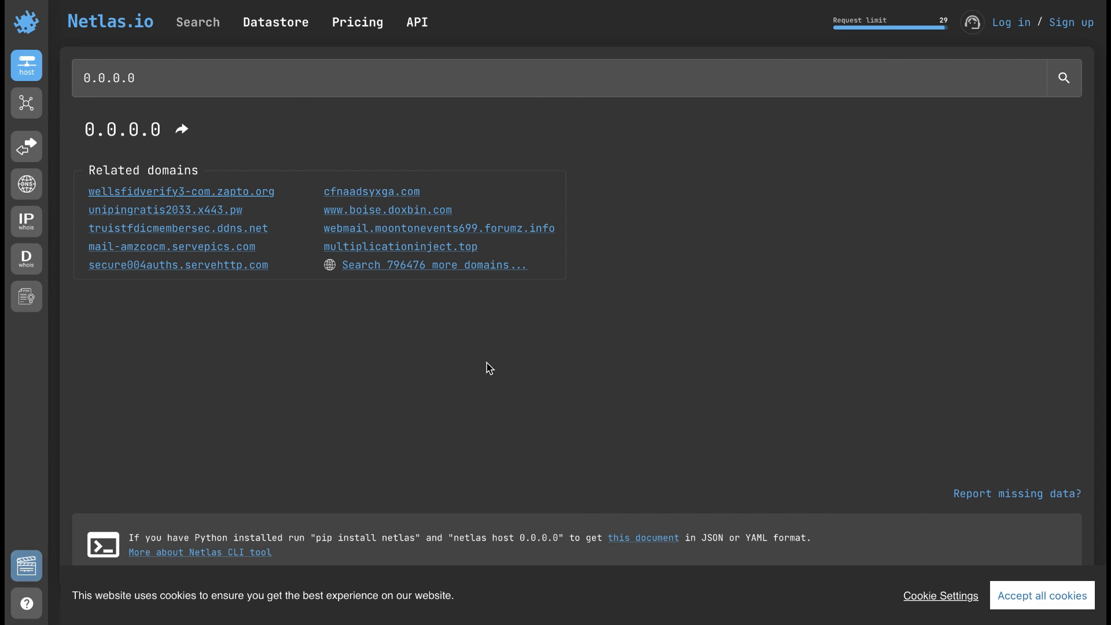
pyautogui.moveTo(159, 76); pyautogui.dragTo(74, 74)
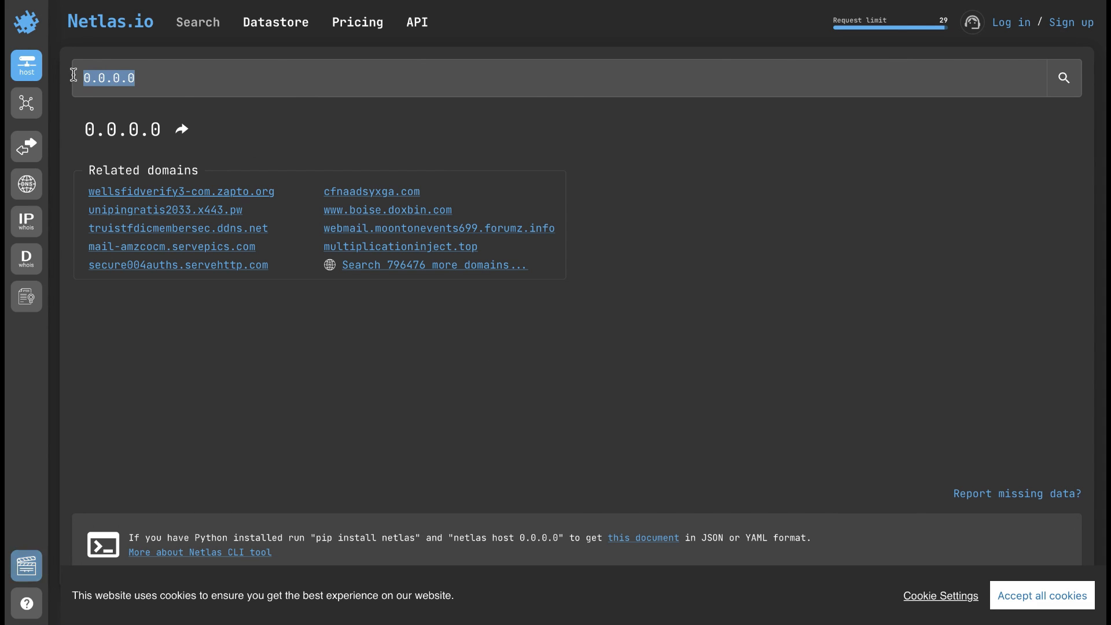
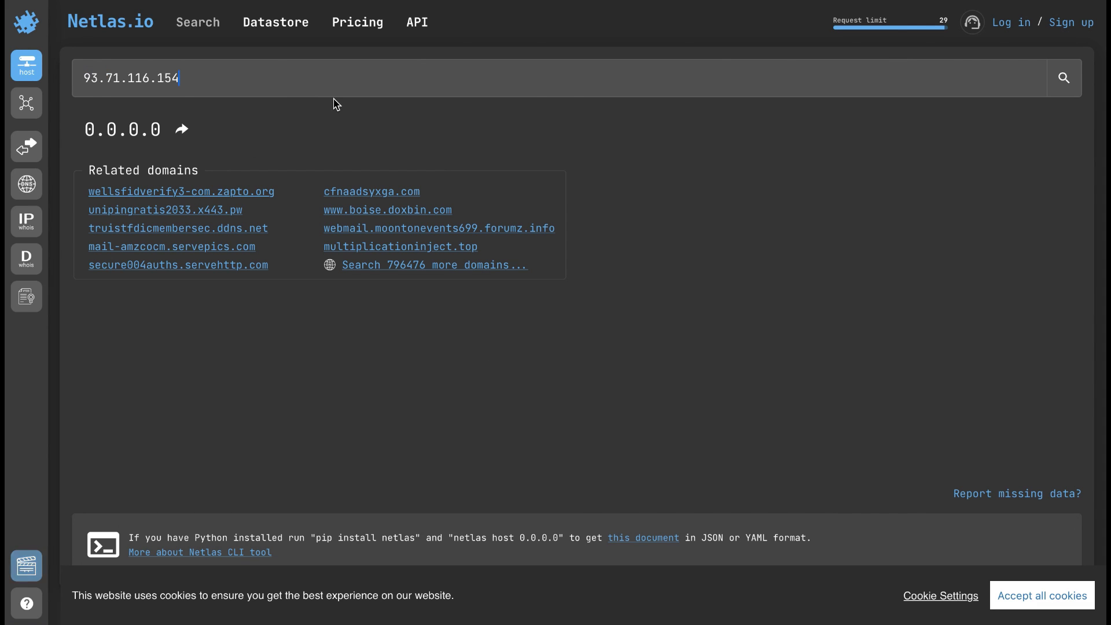
pyautogui.press('Return')
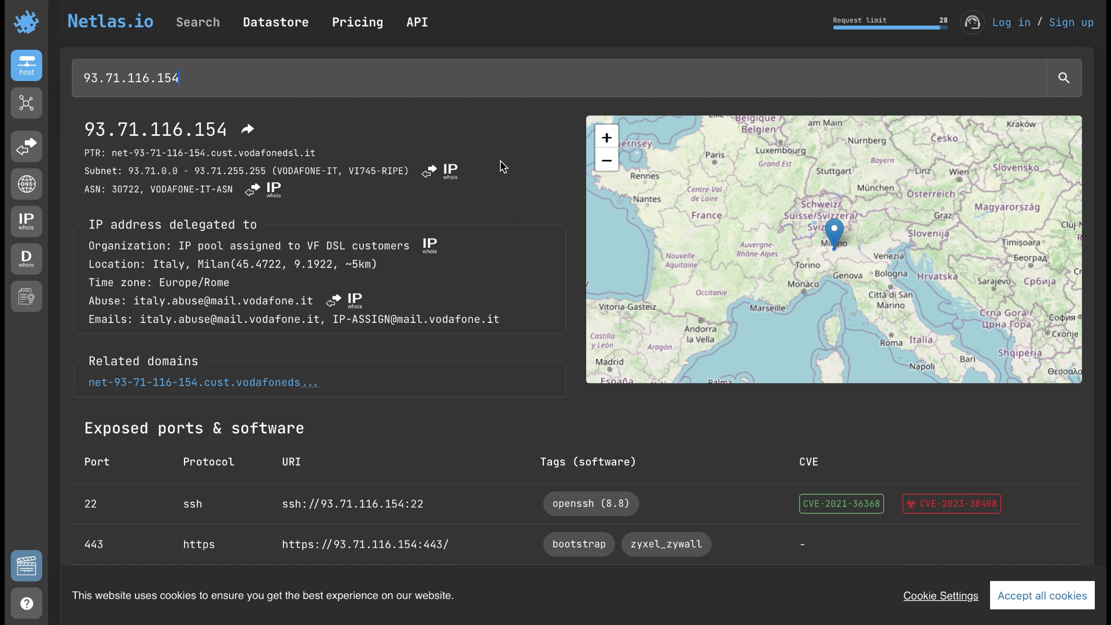
# - Review the Milan, Italy host report and its exposed ports, then start an empty attack surface canvas
pyautogui.scroll(-3, 501, 166)
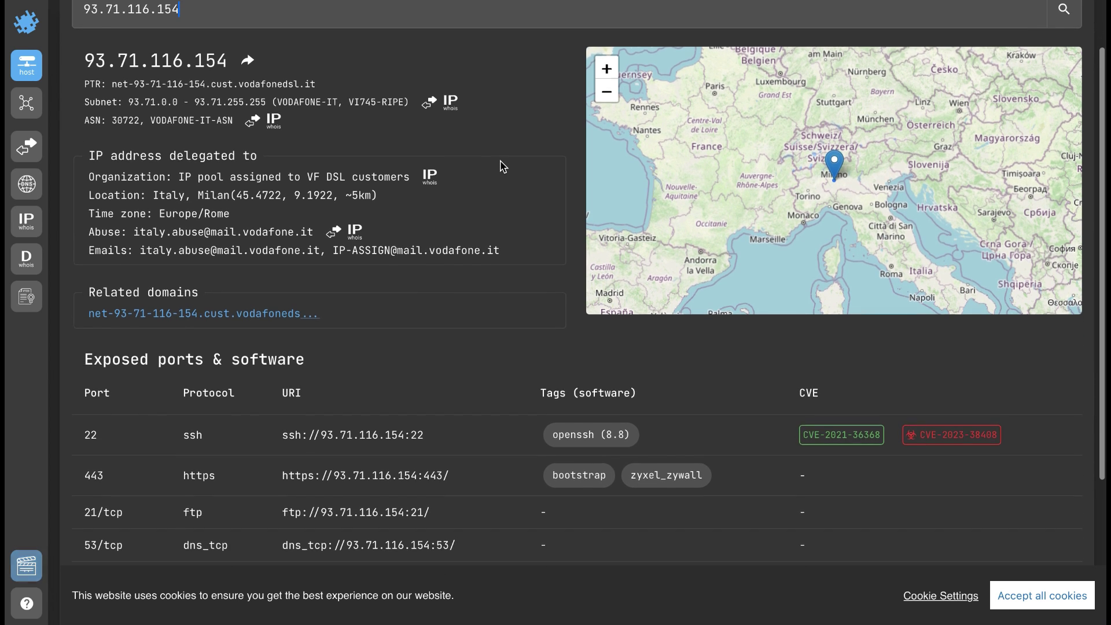
pyautogui.scroll(-3, 501, 167)
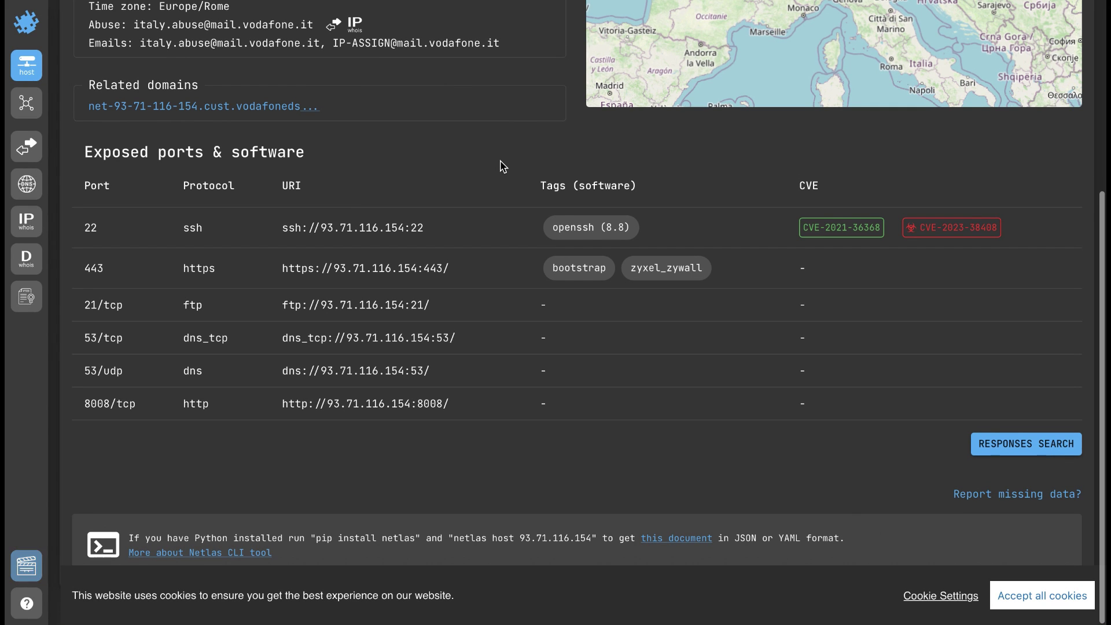
pyautogui.scroll(5, 501, 166)
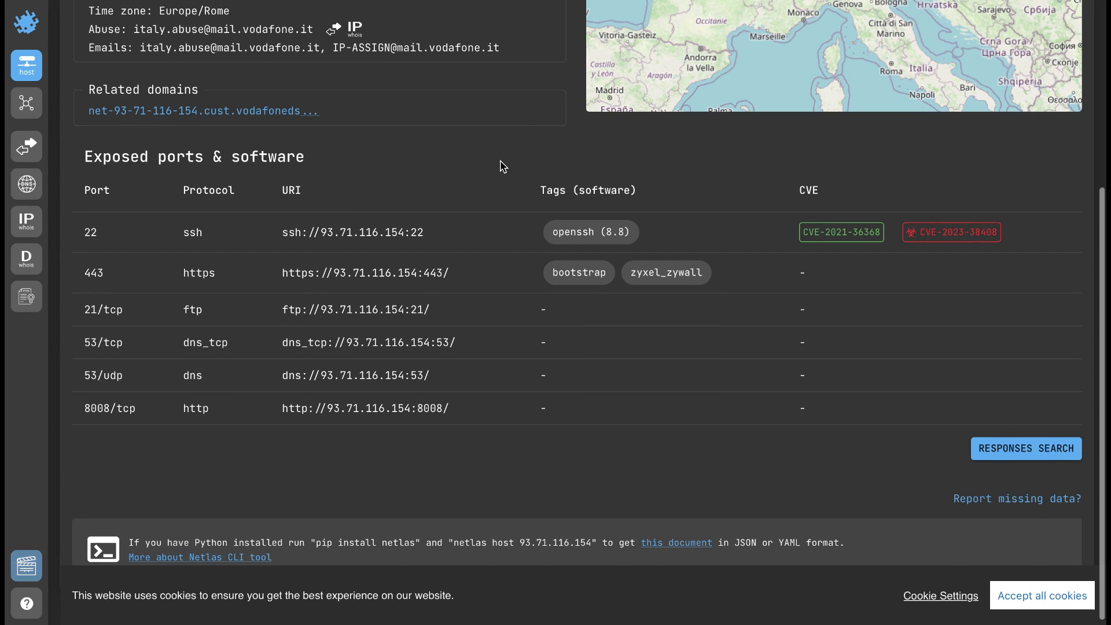
pyautogui.scroll(1, 501, 167)
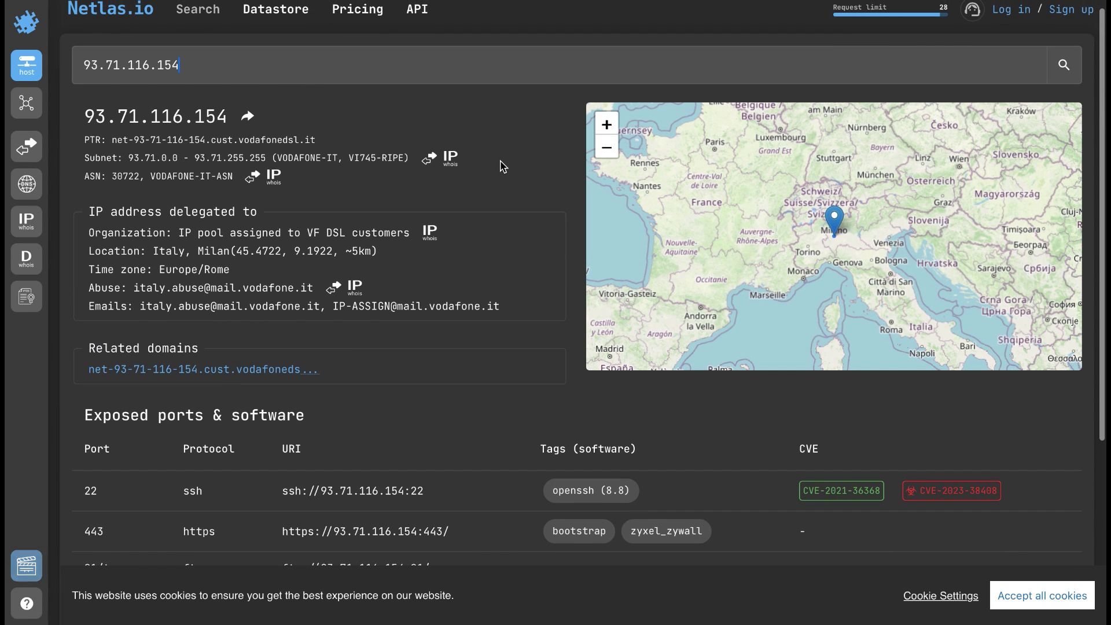
pyautogui.scroll(1, 501, 167)
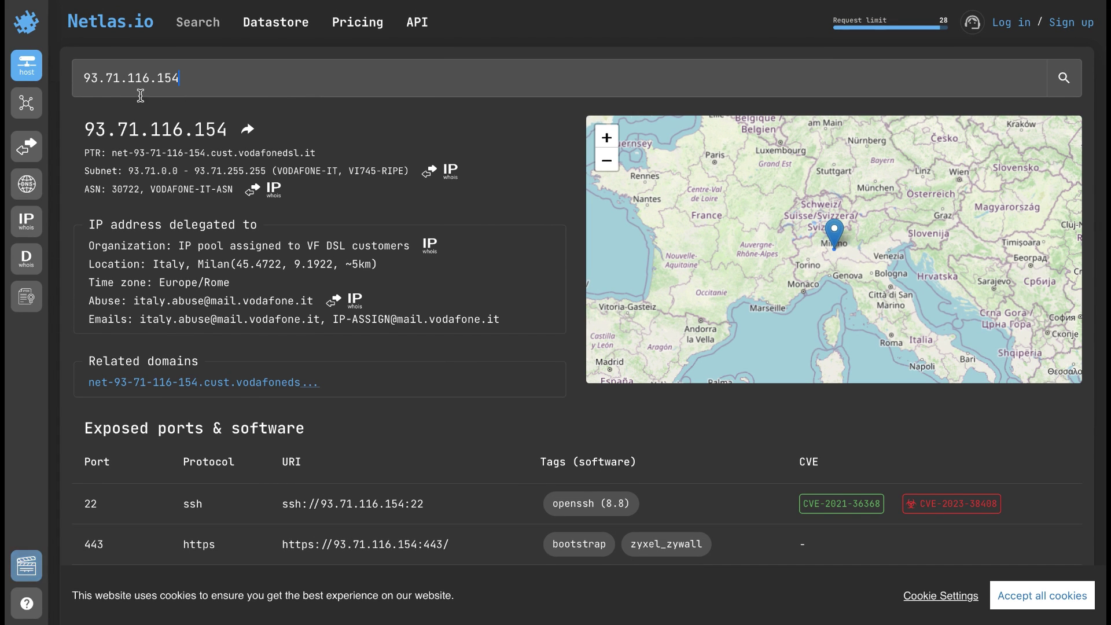
pyautogui.click(33, 105)
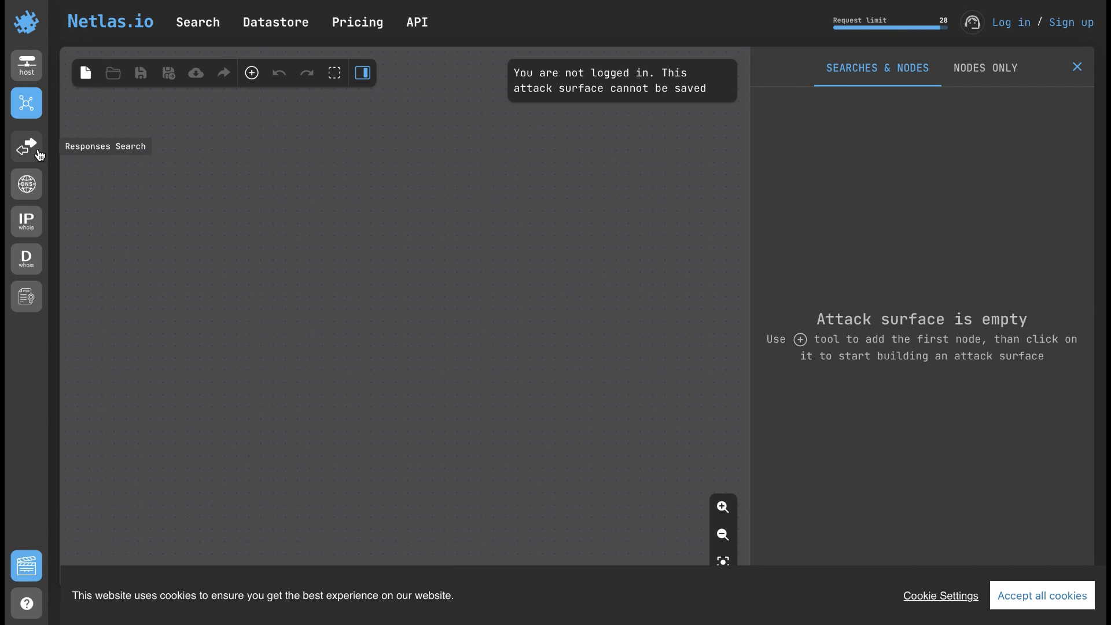
# - Pass through Responses Search to reach the DNS Search page with its domain examples
pyautogui.click(38, 153)
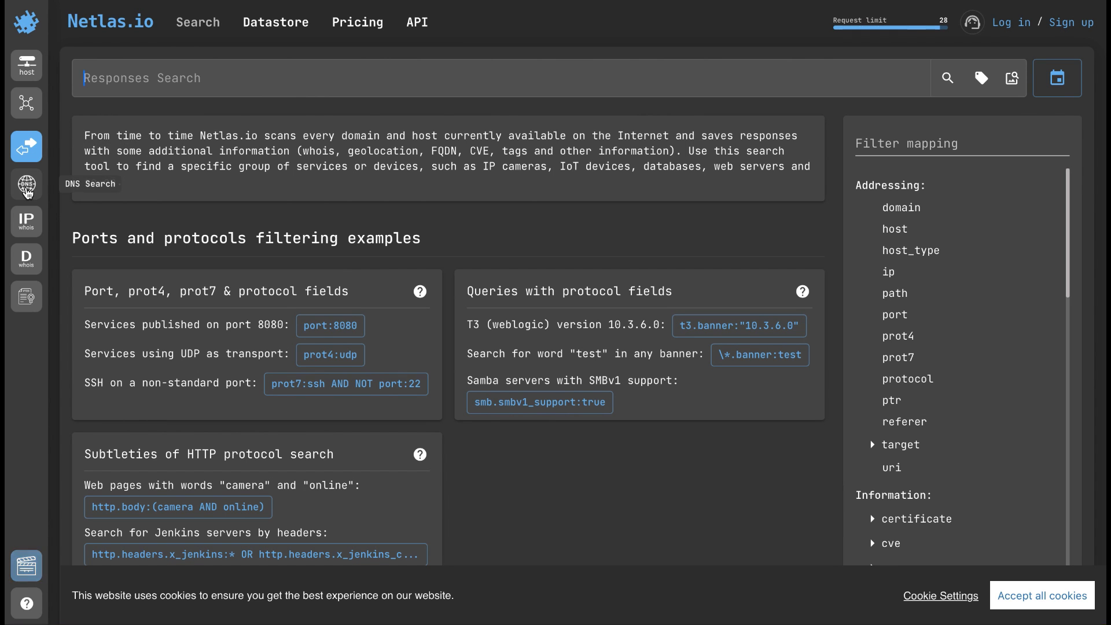
pyautogui.click(27, 191)
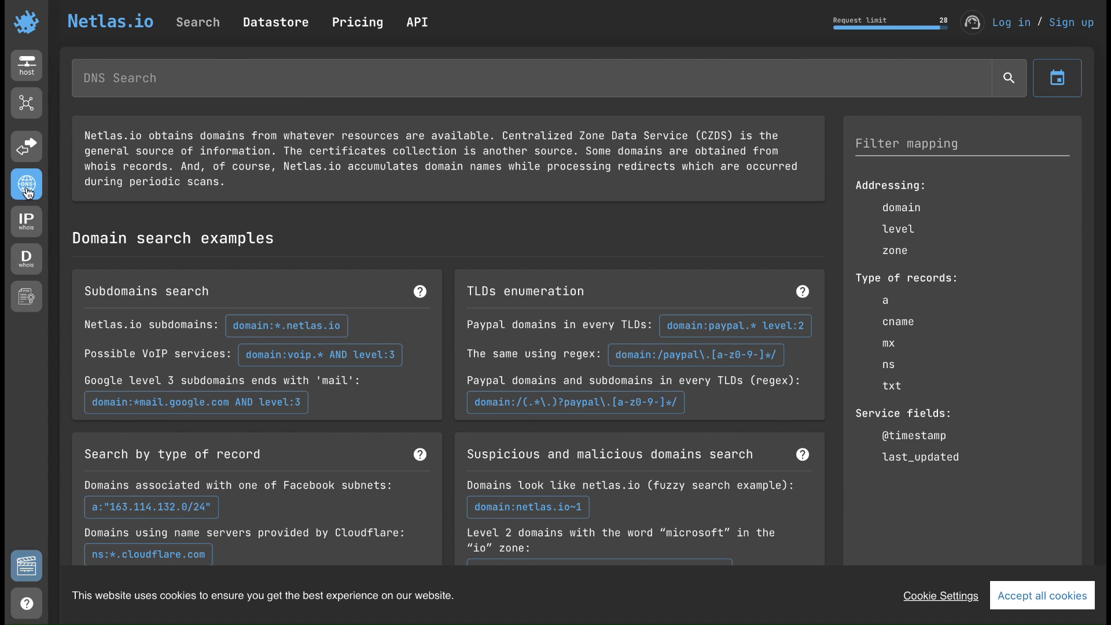
# - List subdomains for domain:*.netlas.io, then visit IP whois, Domain whois and Certificates Search
pyautogui.click(275, 326)
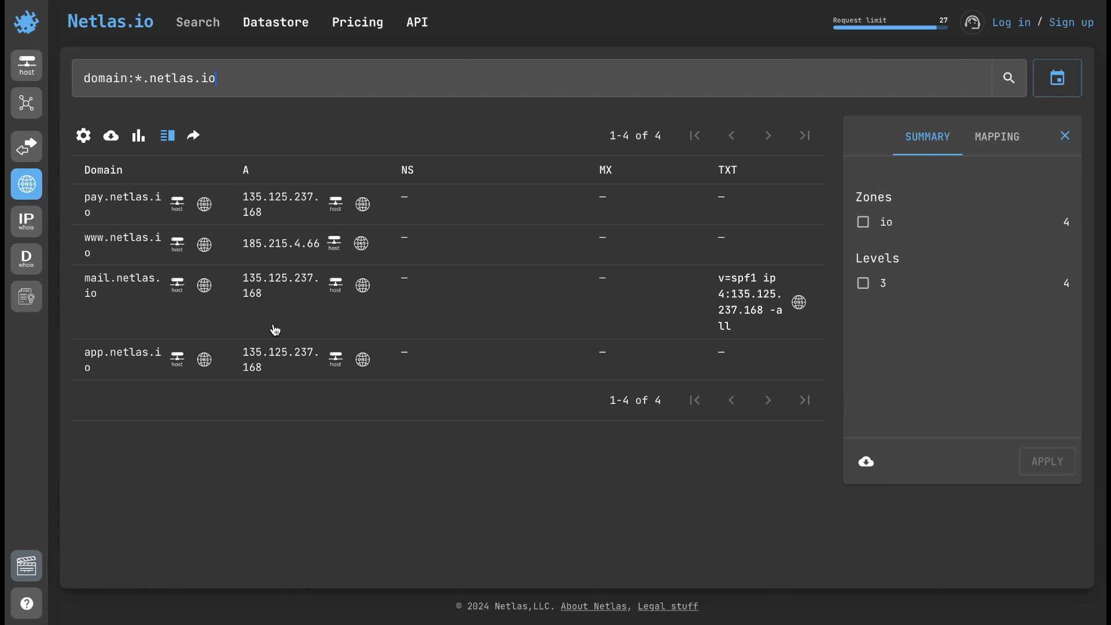
pyautogui.click(38, 233)
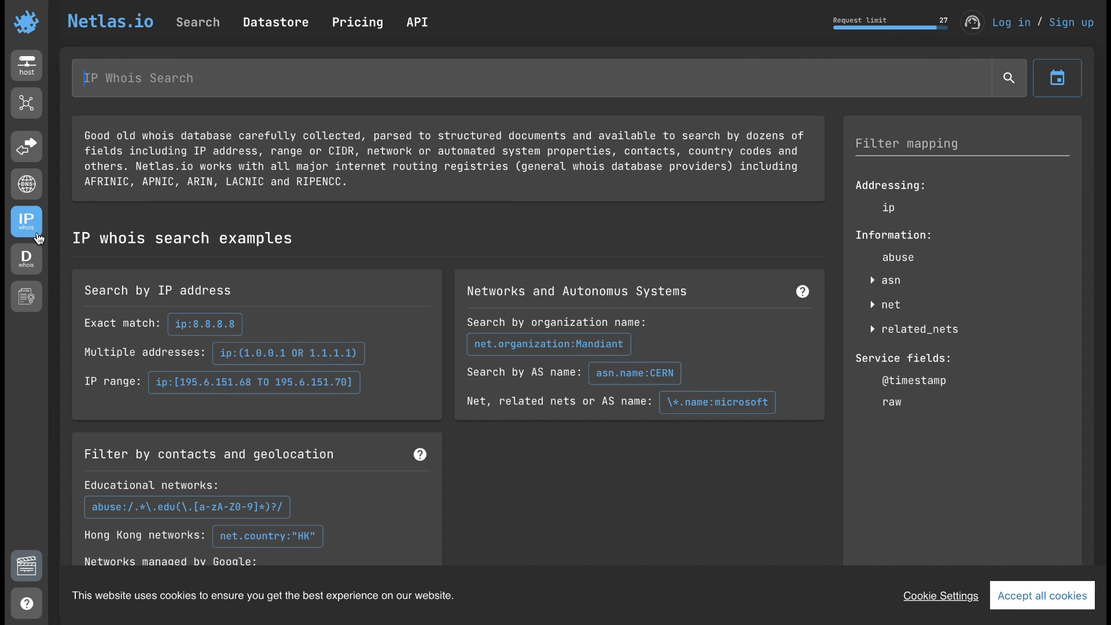
pyautogui.click(33, 263)
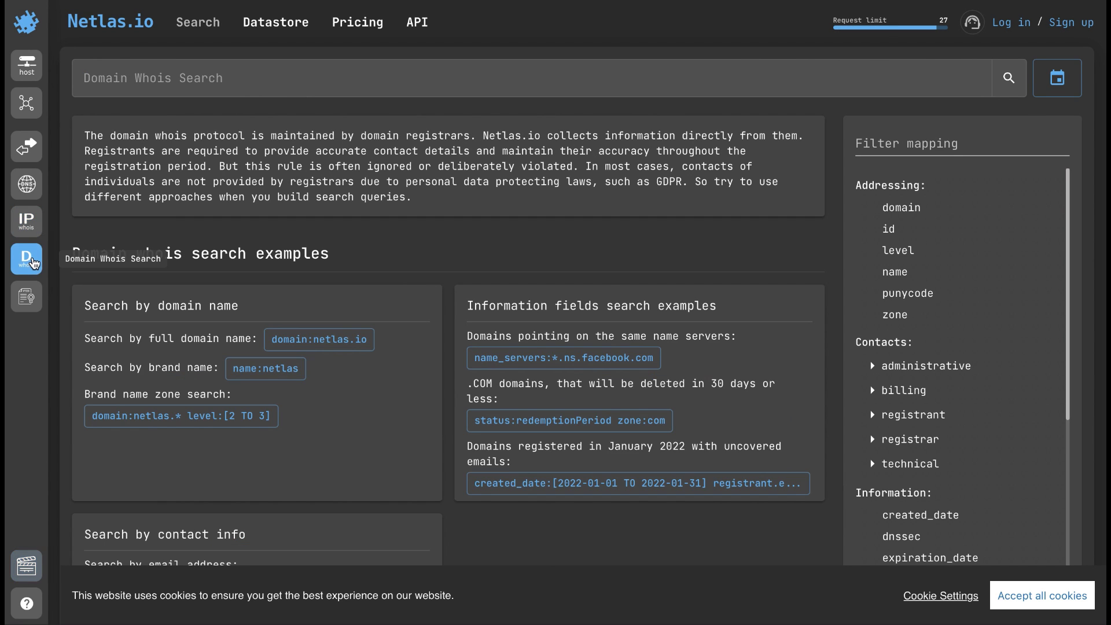
pyautogui.click(33, 299)
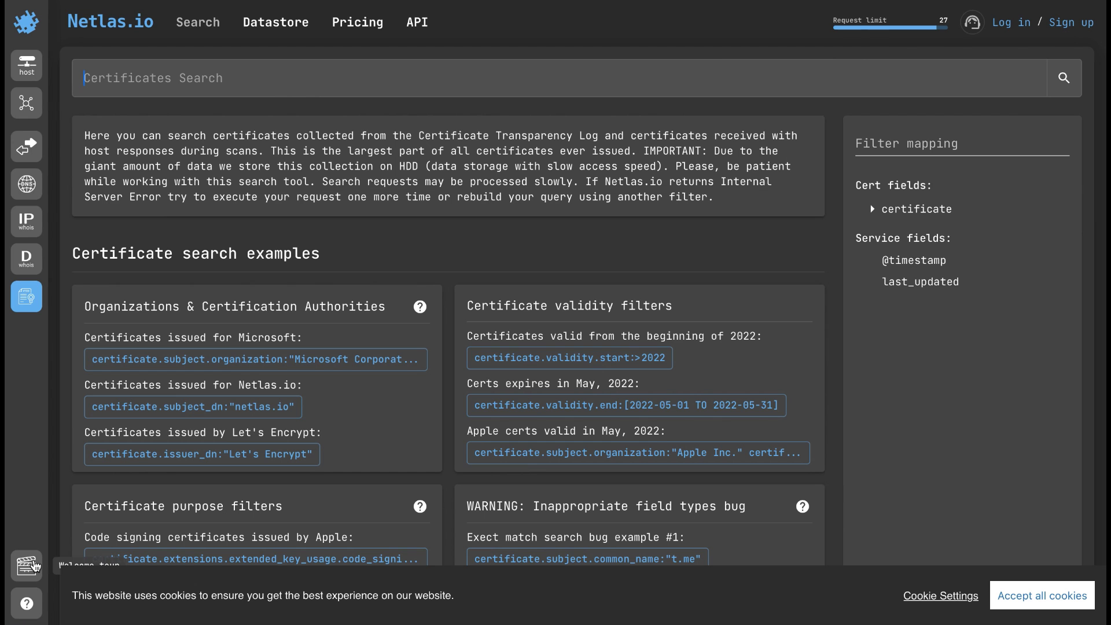
pyautogui.scroll(-2, 81, 515)
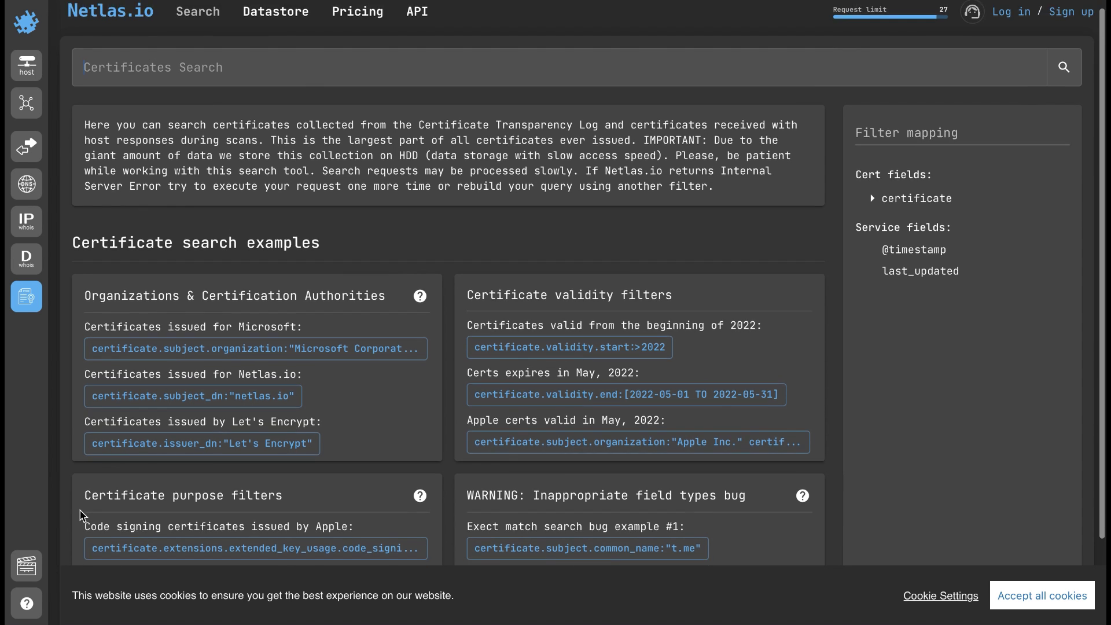
pyautogui.scroll(-3, 81, 515)
pyautogui.scroll(3, 81, 515)
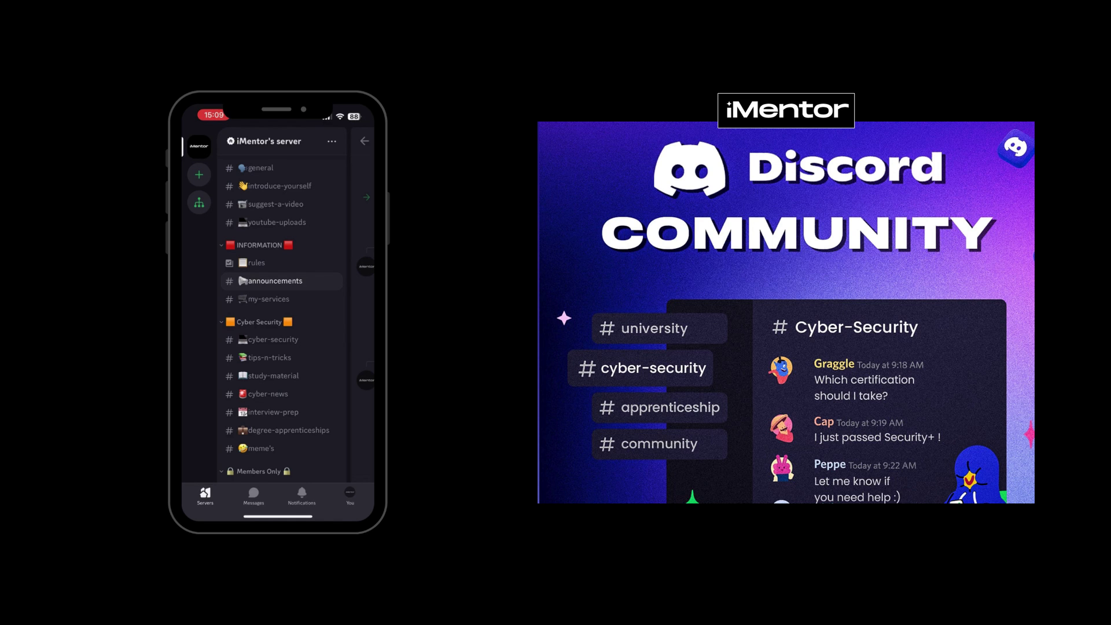
# - Open #tips-n-tricks on iMentor's Discord and scroll back through older cybersecurity image posts
pyautogui.click(269, 357)
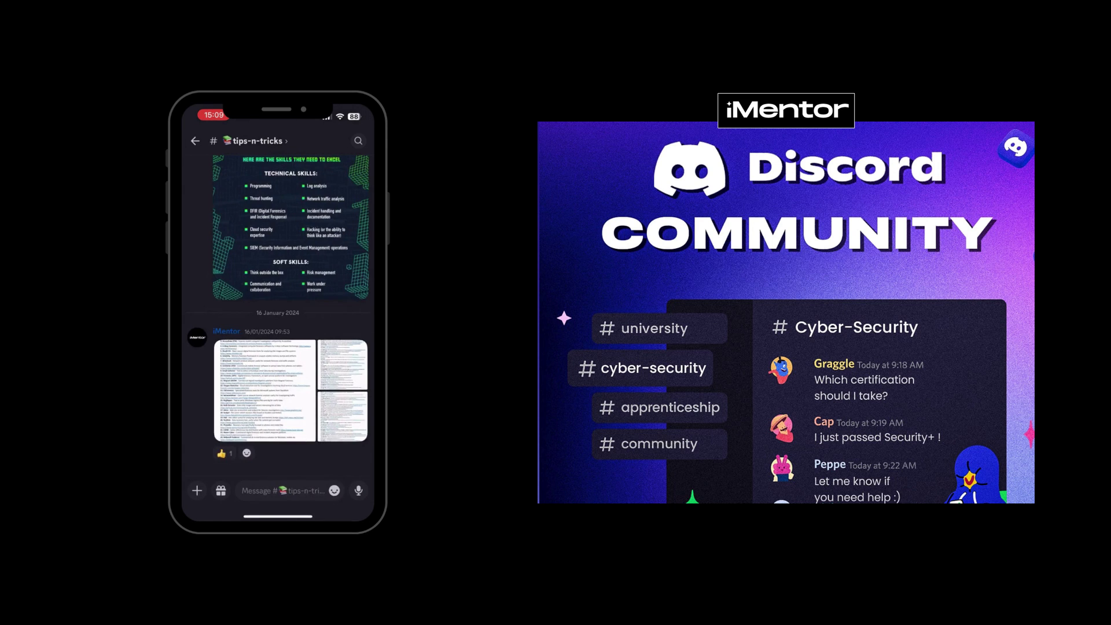
pyautogui.scroll(5, 278, 316)
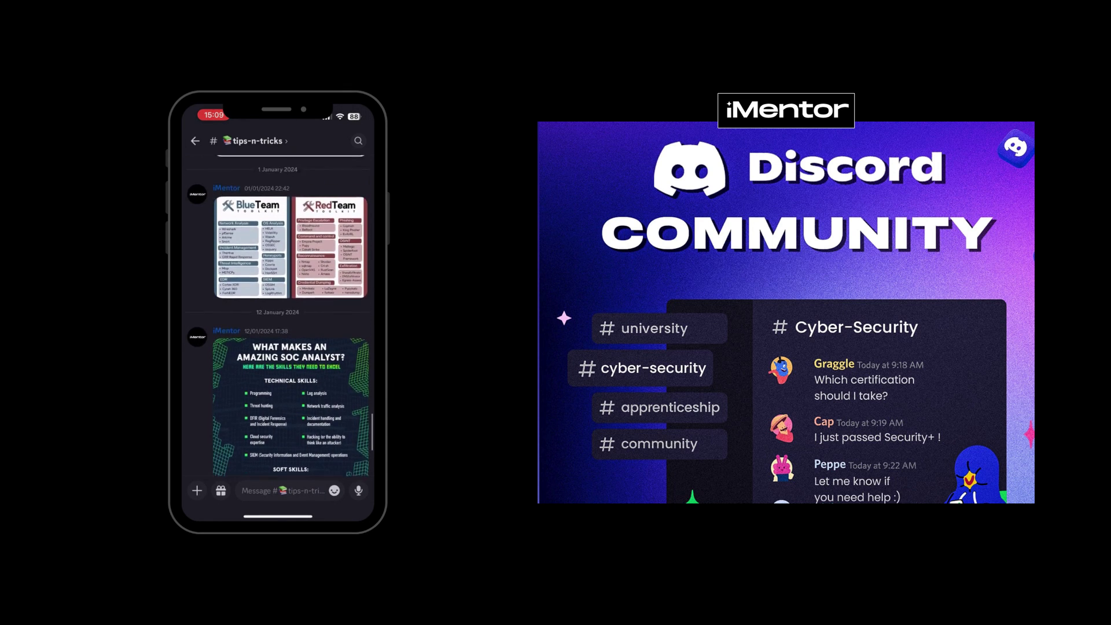
pyautogui.scroll(5, 278, 316)
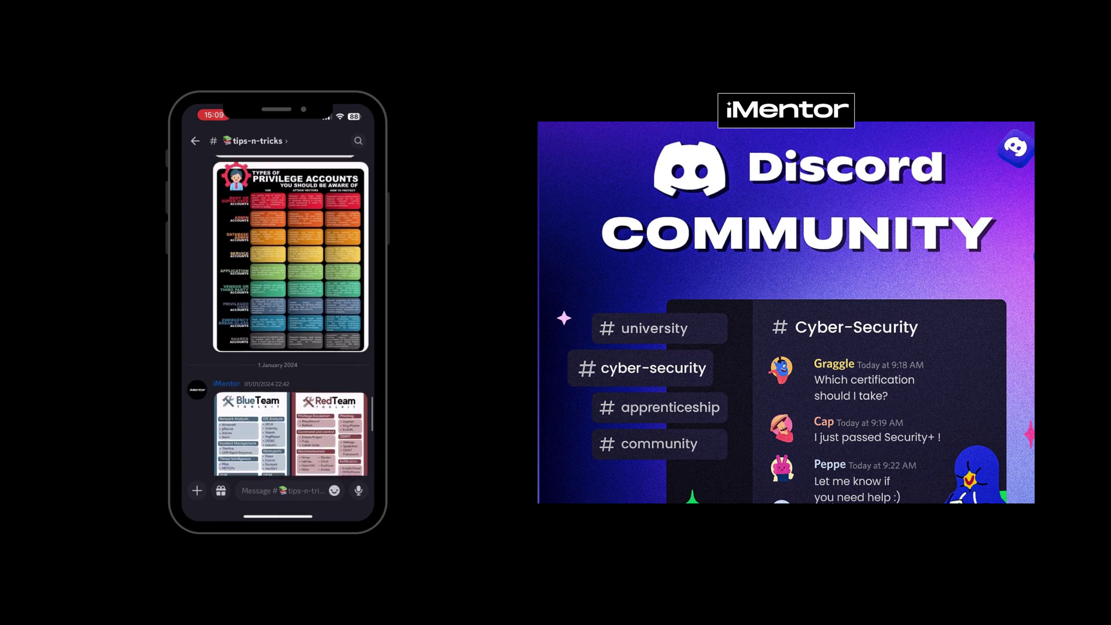
pyautogui.scroll(5, 278, 316)
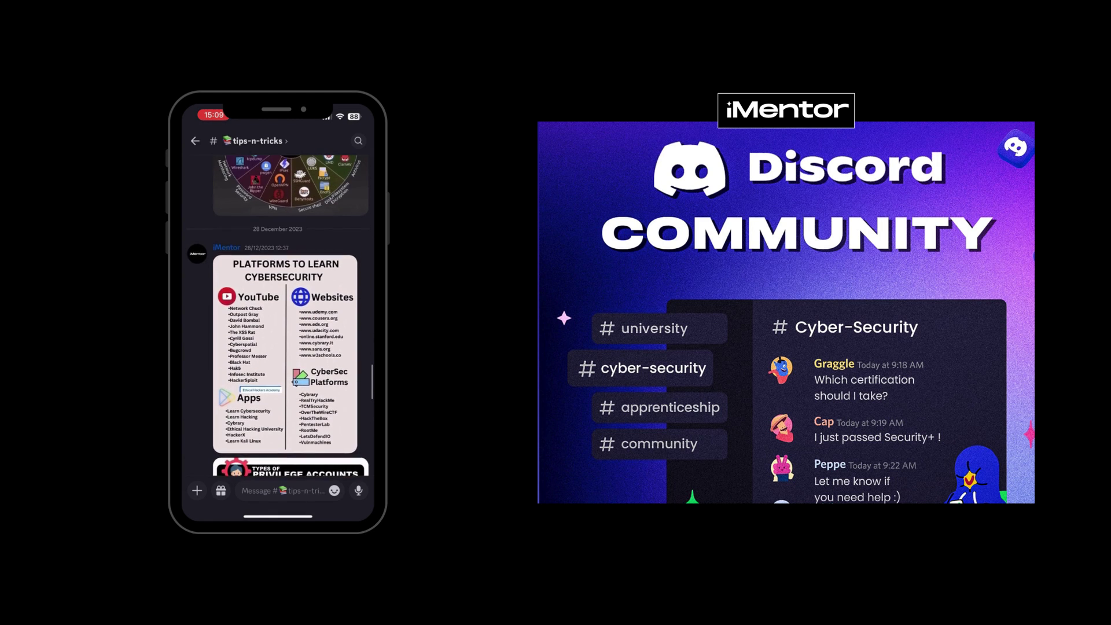
pyautogui.scroll(5, 278, 316)
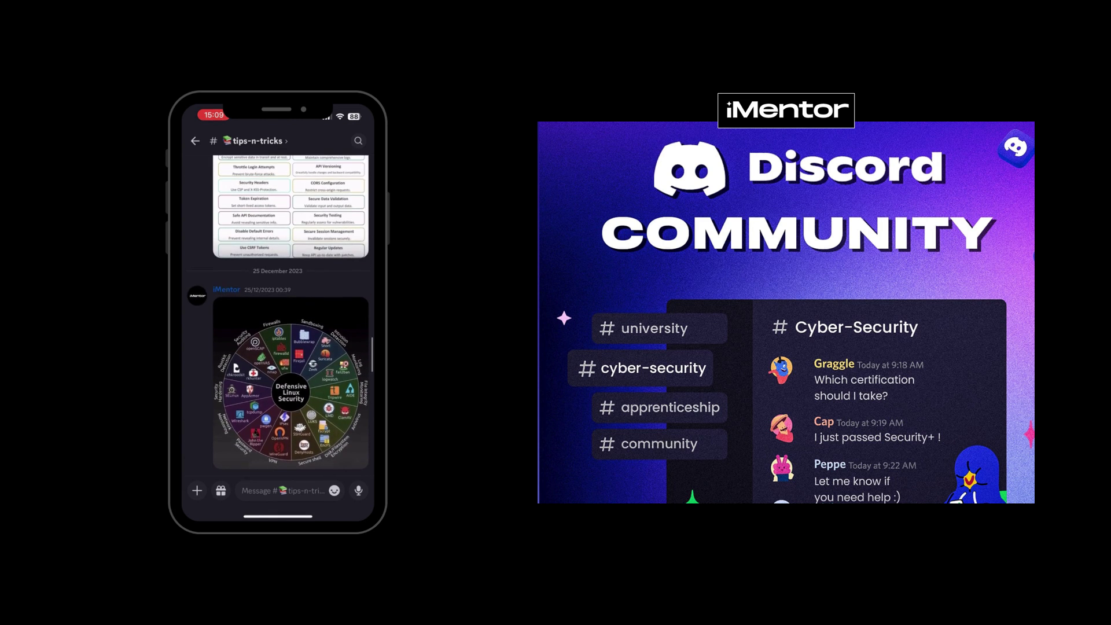
pyautogui.scroll(5, 278, 316)
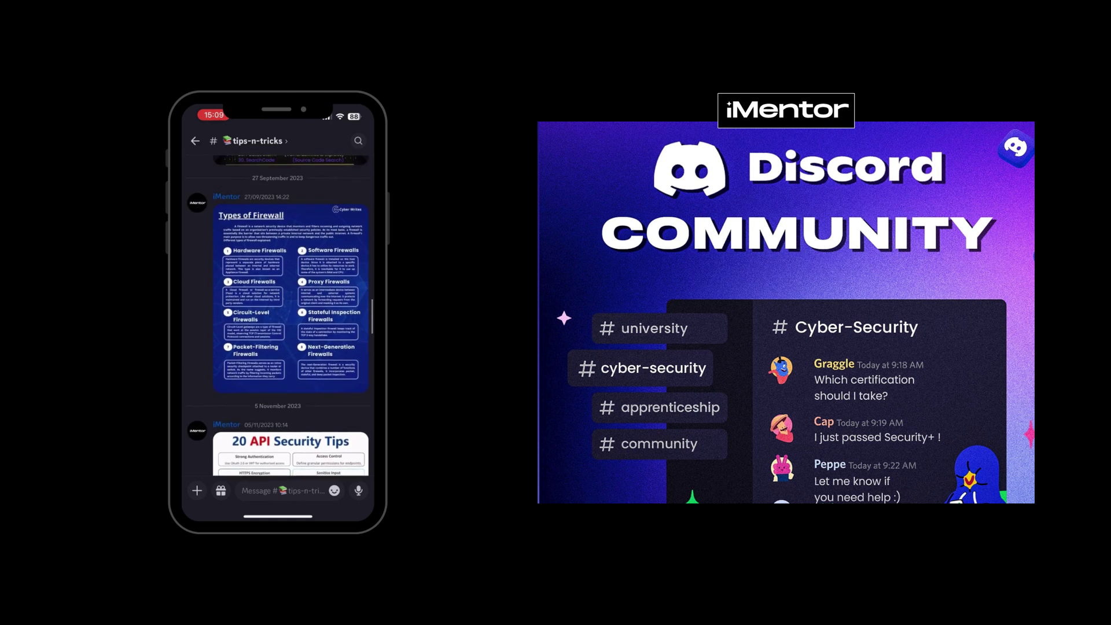
pyautogui.scroll(3, 278, 316)
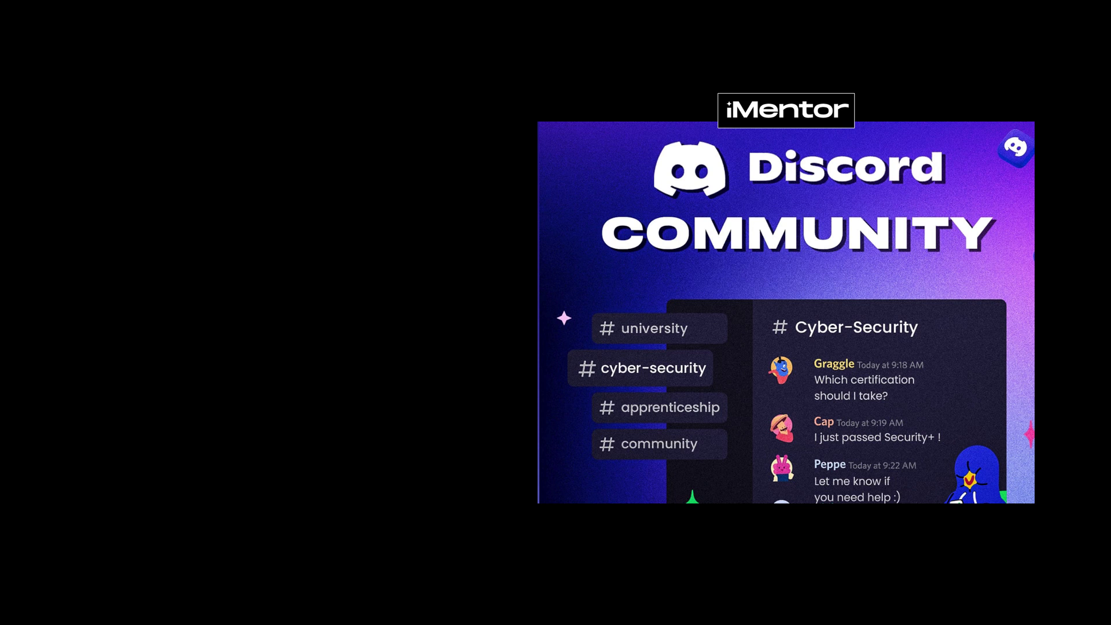